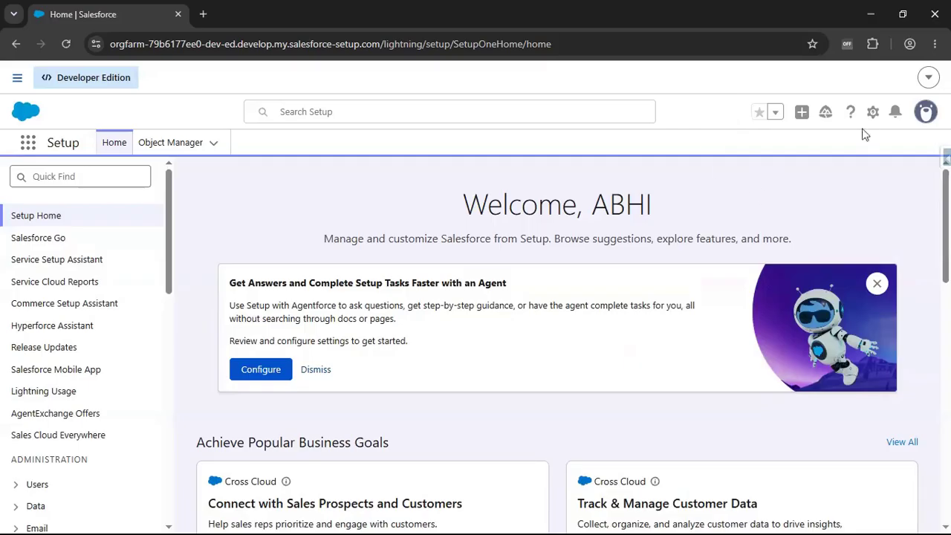
# Open Salesforce Go from the setup options and dismiss its welcome video.
pyautogui.click(874, 120)
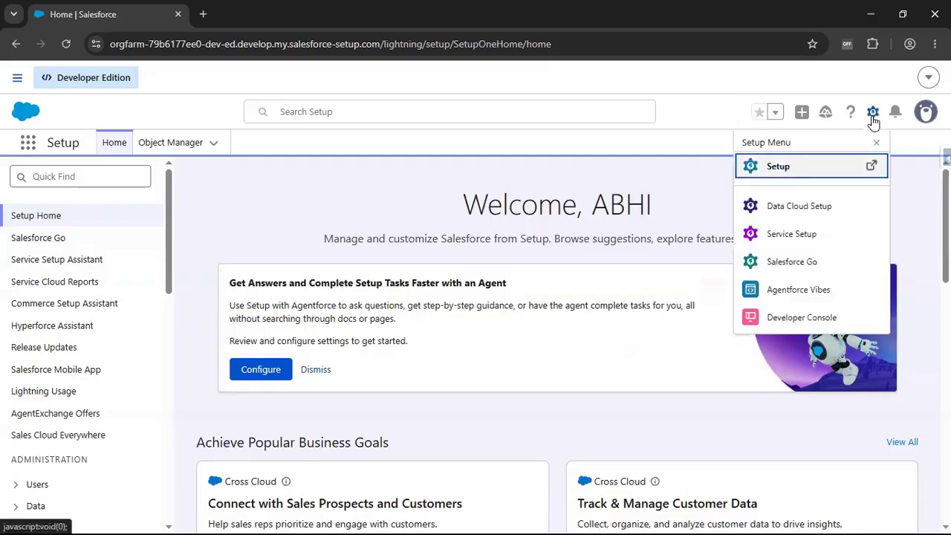
pyautogui.click(783, 268)
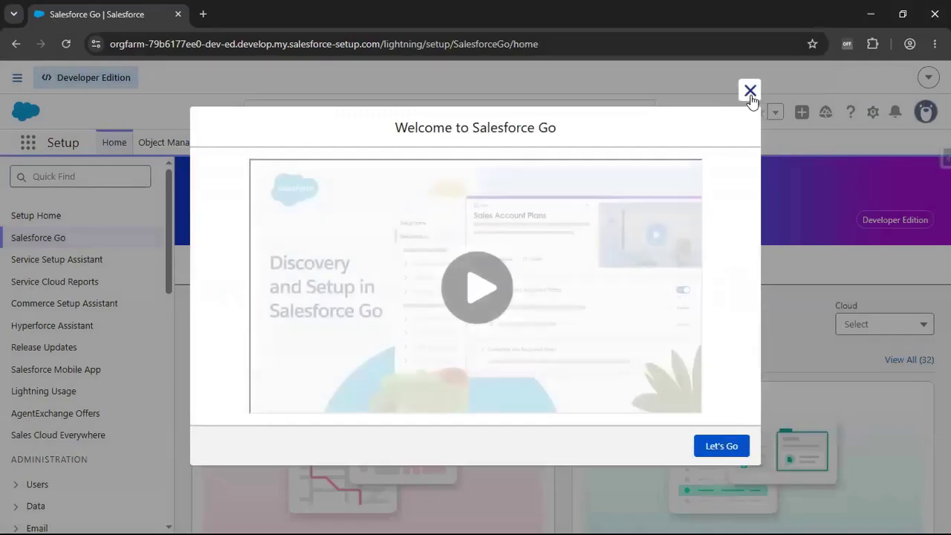
pyautogui.click(751, 92)
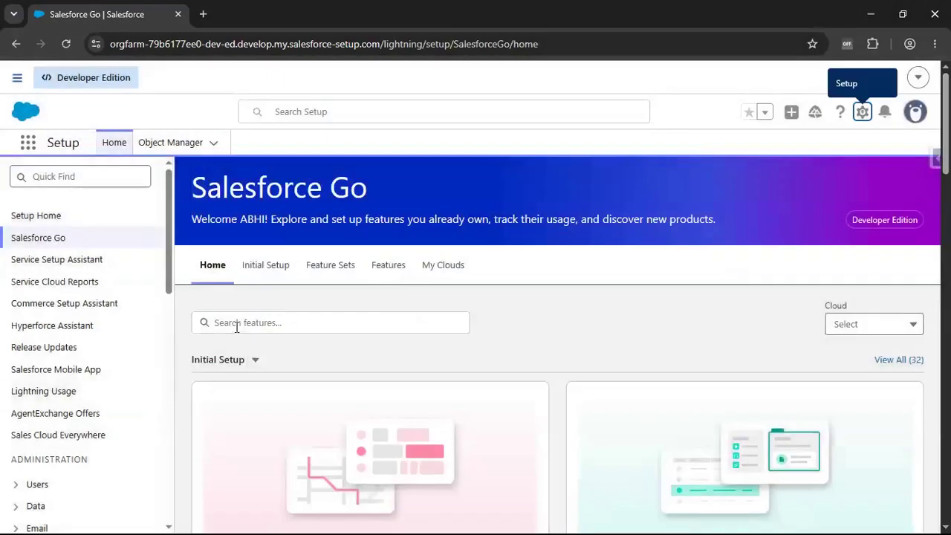
# Search the Salesforce Go features for Agentforce and open the Agentforce (Default) feature page.
pyautogui.click(237, 326)
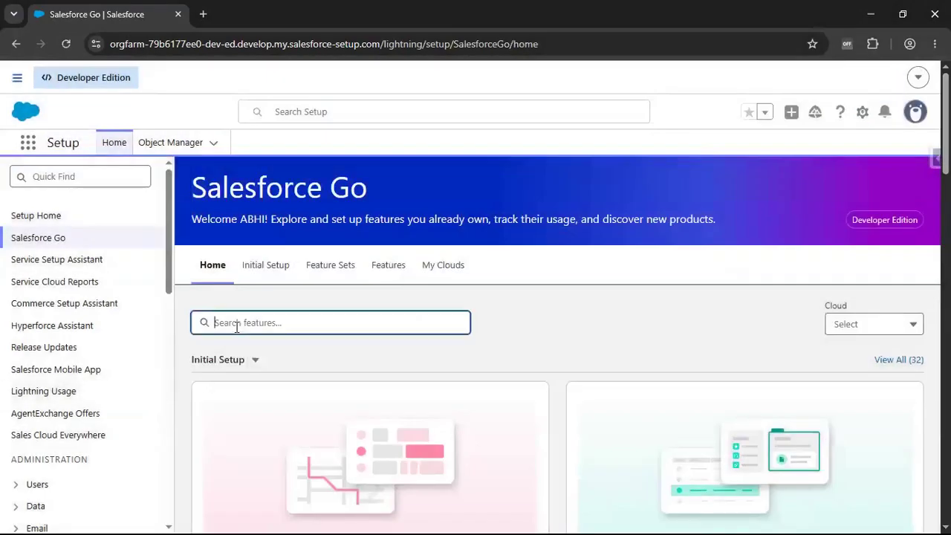
pyautogui.write('Agentforce')
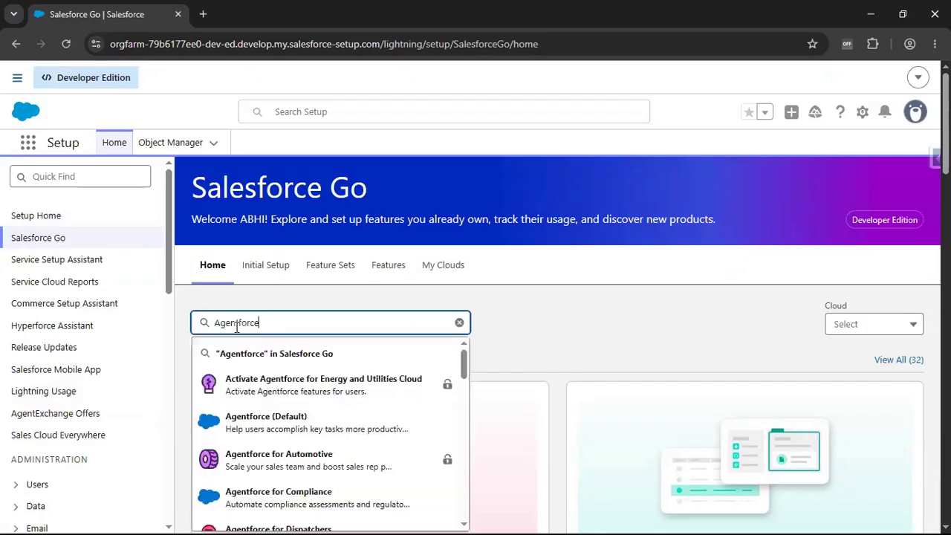
pyautogui.click(296, 422)
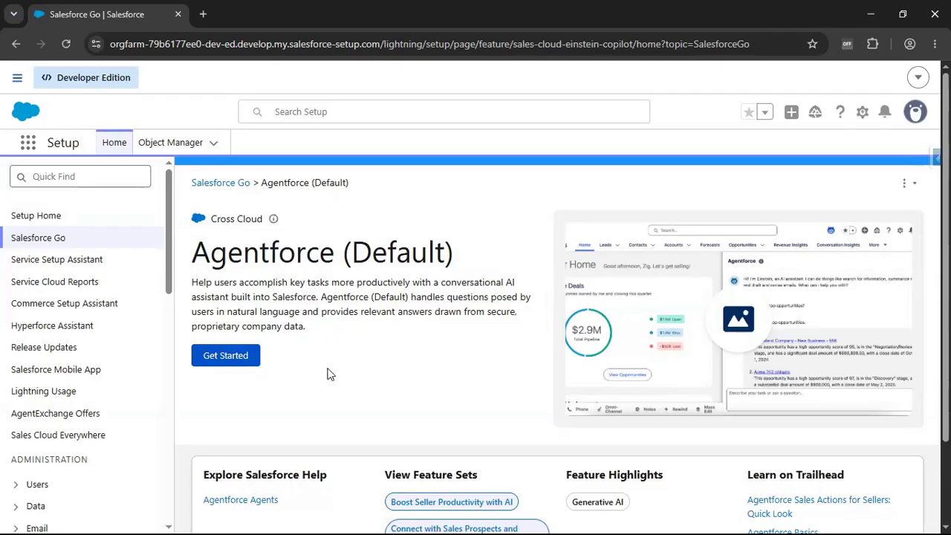
# Get started with Agentforce (Default), turn the feature on and accept its generative AI disclaimer.
pyautogui.scroll(-1, 327, 373)
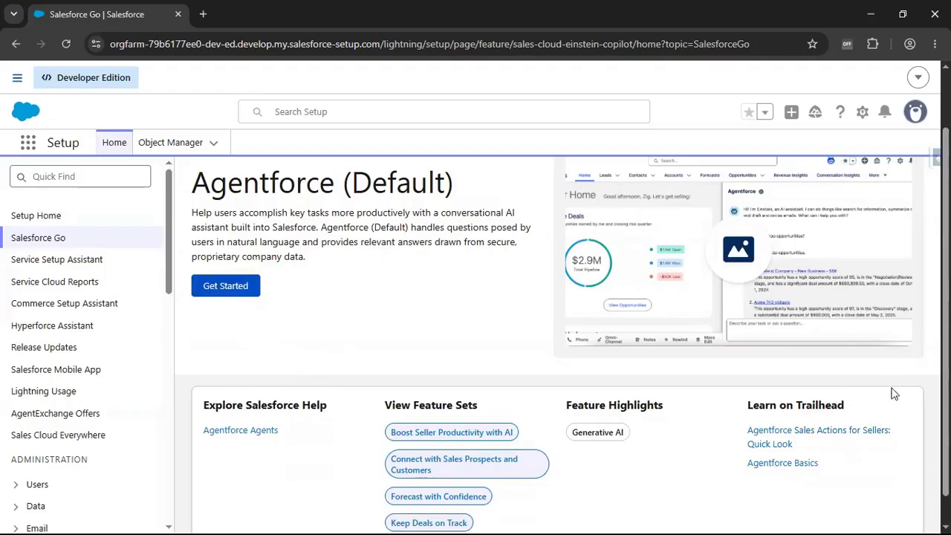
pyautogui.click(223, 286)
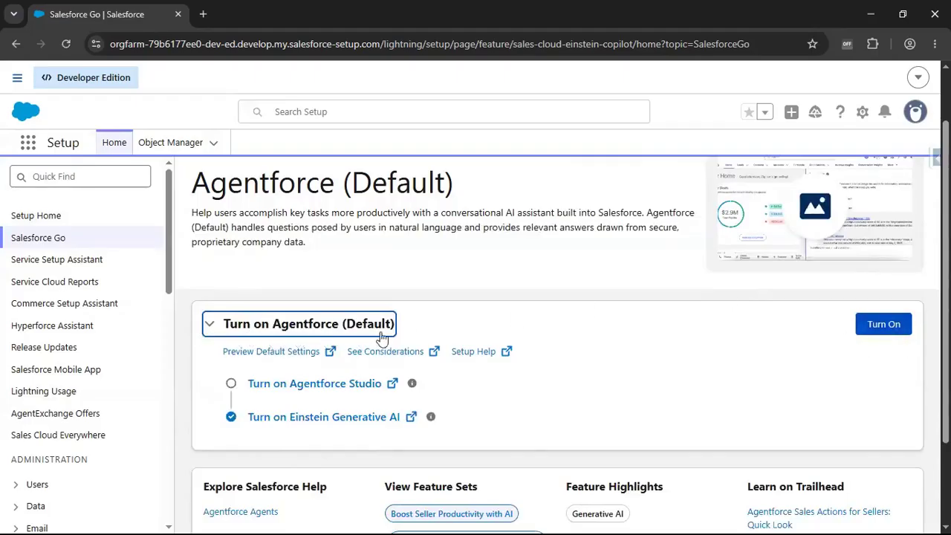
pyautogui.click(894, 331)
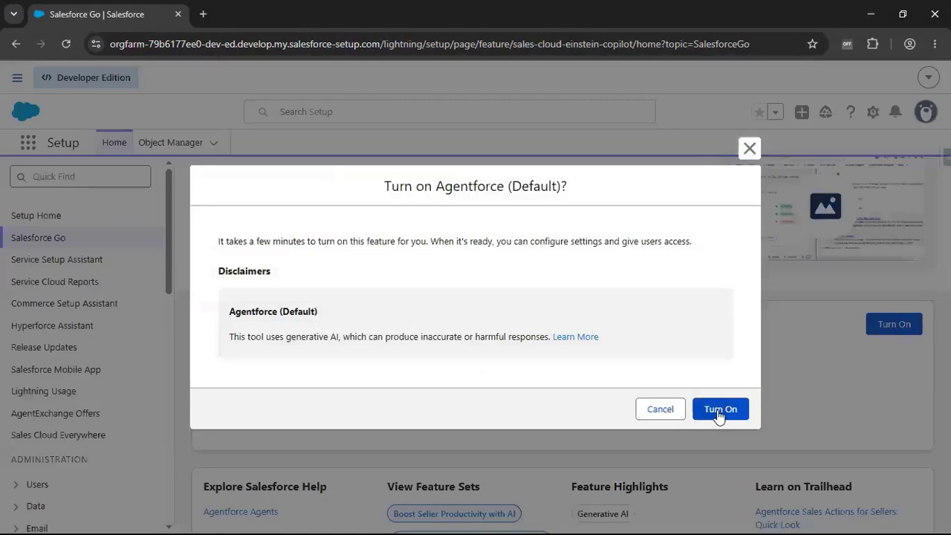
pyautogui.click(719, 410)
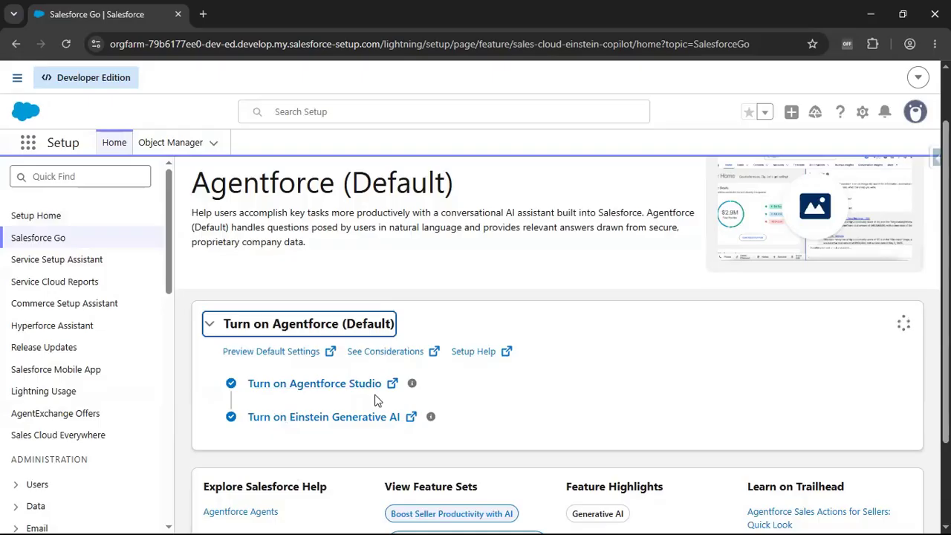
# Search the App Launcher for Agentforce to check which apps are available, and close it.
pyautogui.click(28, 144)
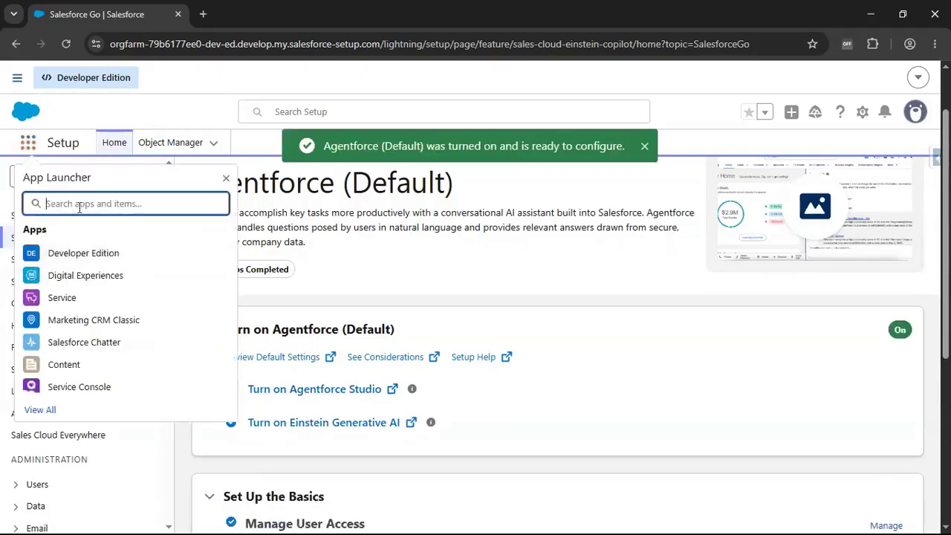
pyautogui.write('A')
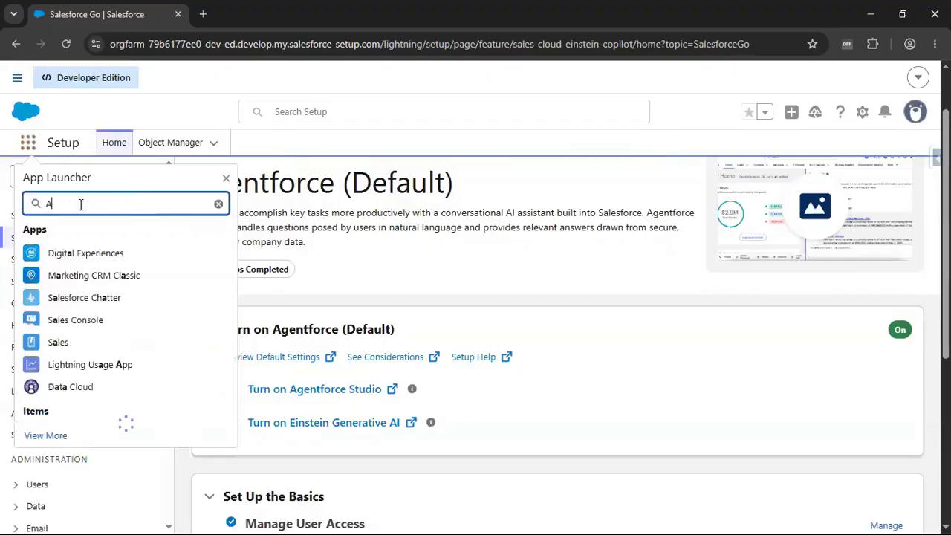
pyautogui.write('gentforce')
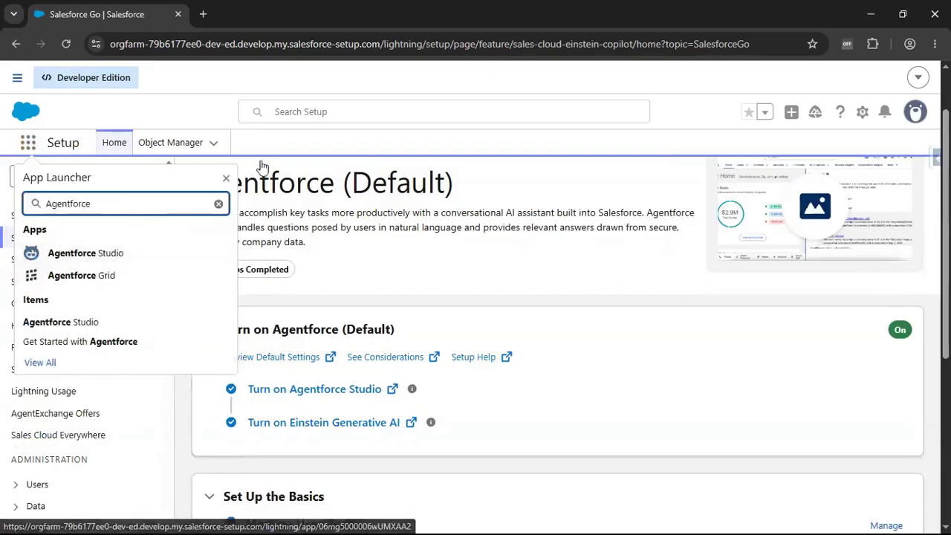
pyautogui.click(287, 147)
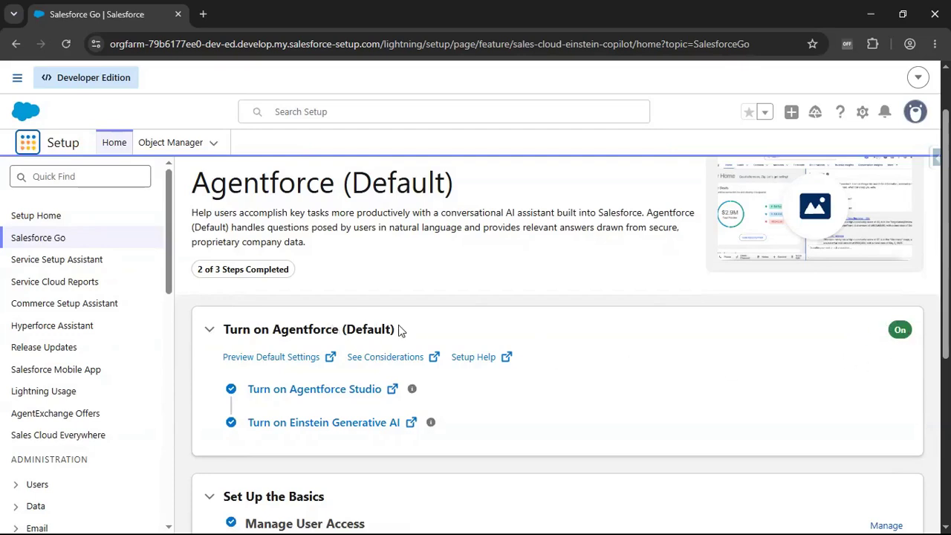
# Mark Finish in Setup as completed under Set Up the Basics and reload the page.
pyautogui.scroll(-3, 398, 327)
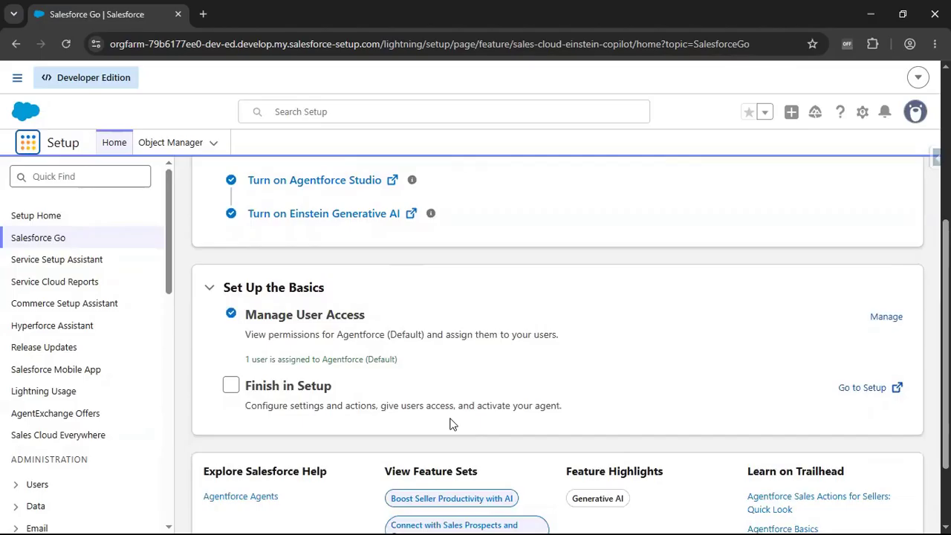
pyautogui.click(230, 387)
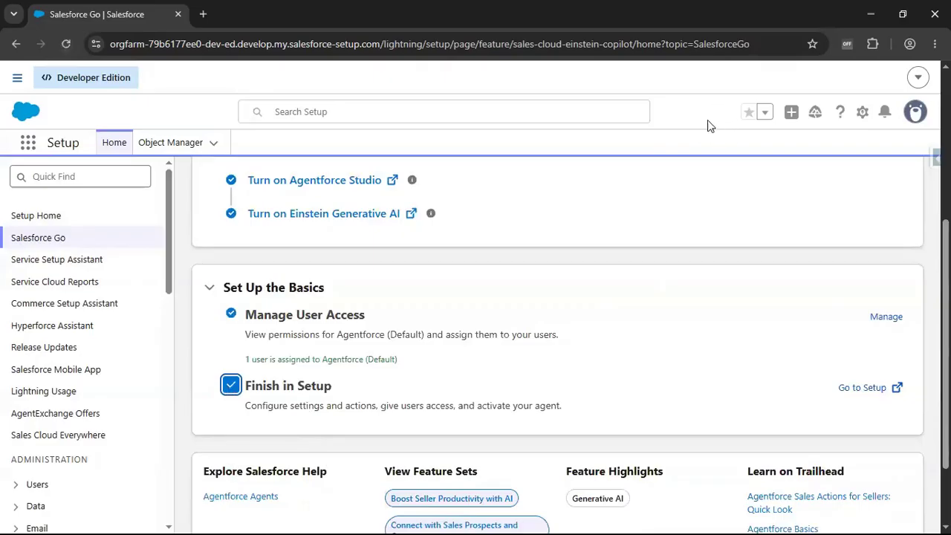
pyautogui.click(67, 46)
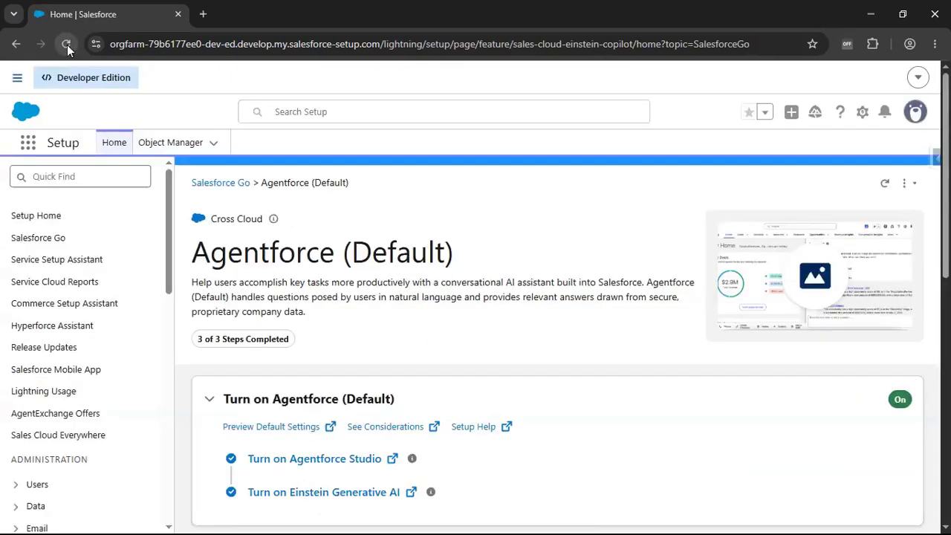
pyautogui.click(67, 44)
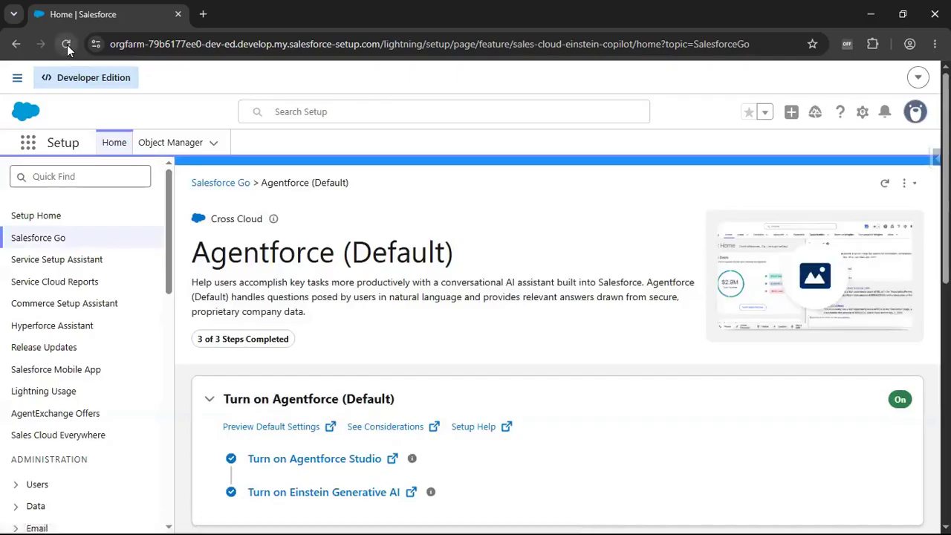
# Find the Sales app in the App Launcher and open it in a new browser tab.
pyautogui.click(28, 146)
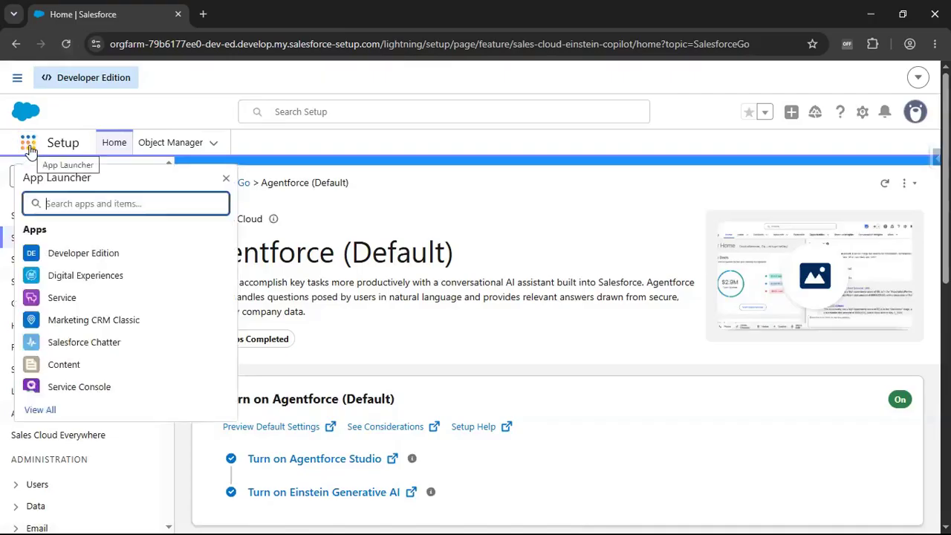
pyautogui.write('Sales')
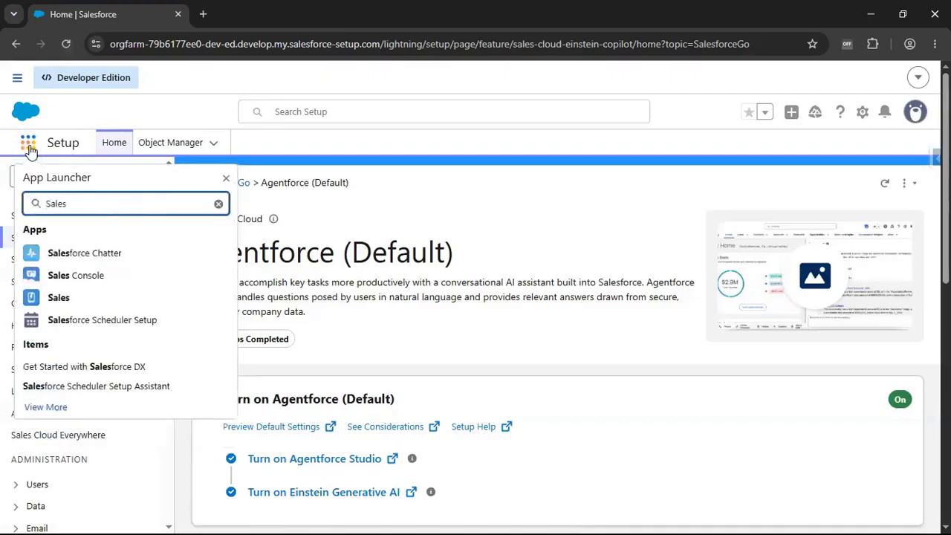
pyautogui.keyDown('ctrl'); pyautogui.click(56, 298); pyautogui.keyUp('ctrl')
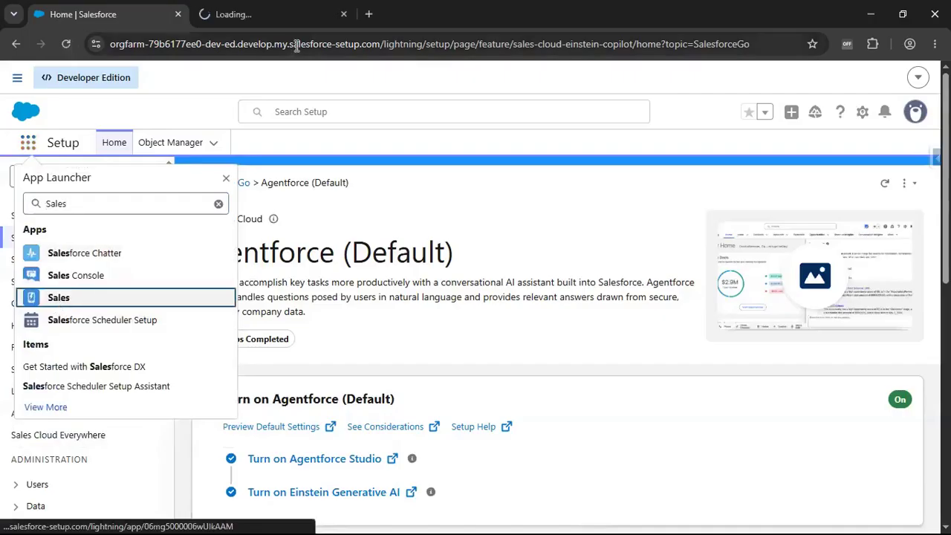
pyautogui.click(274, 21)
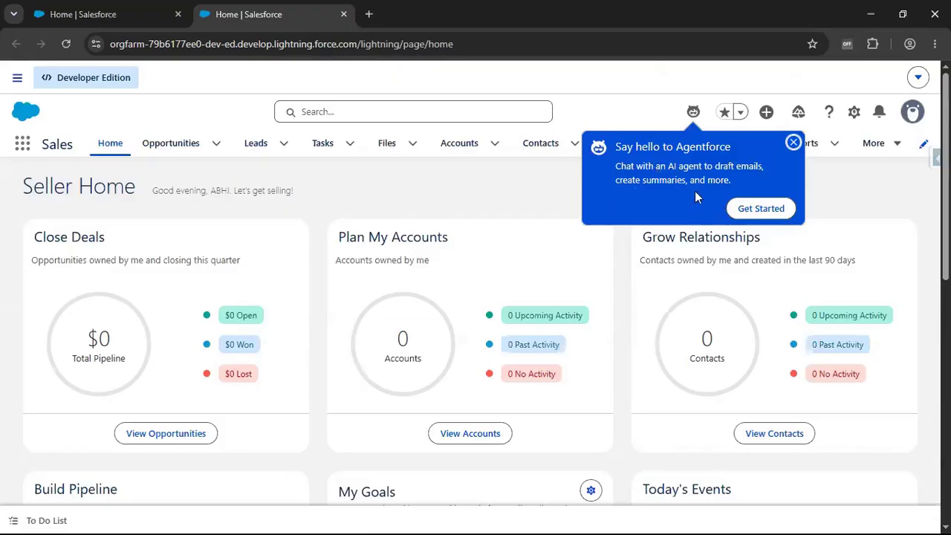
# Start Agentforce from its introduction in the Sales app and acknowledge the generative AI usage notice.
pyautogui.click(761, 208)
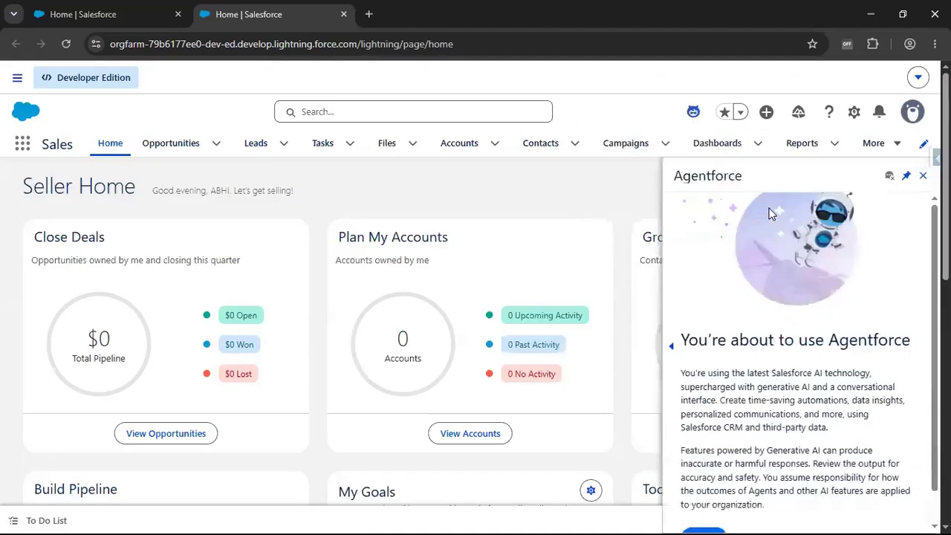
pyautogui.scroll(-1, 769, 346)
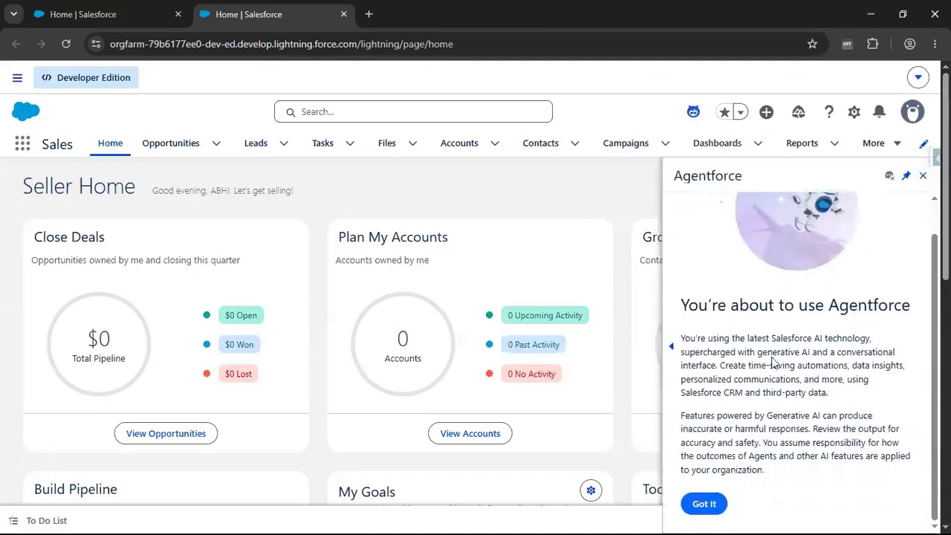
pyautogui.click(704, 503)
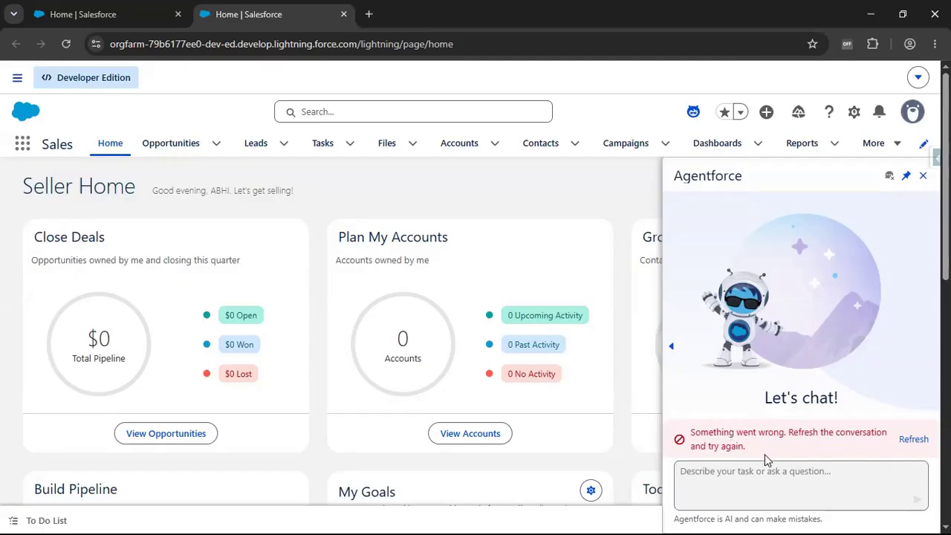
# Check the Agentforce (Default) setup page against the message shown in the Sales app's Agentforce chat.
pyautogui.click(108, 16)
pyautogui.click(508, 206)
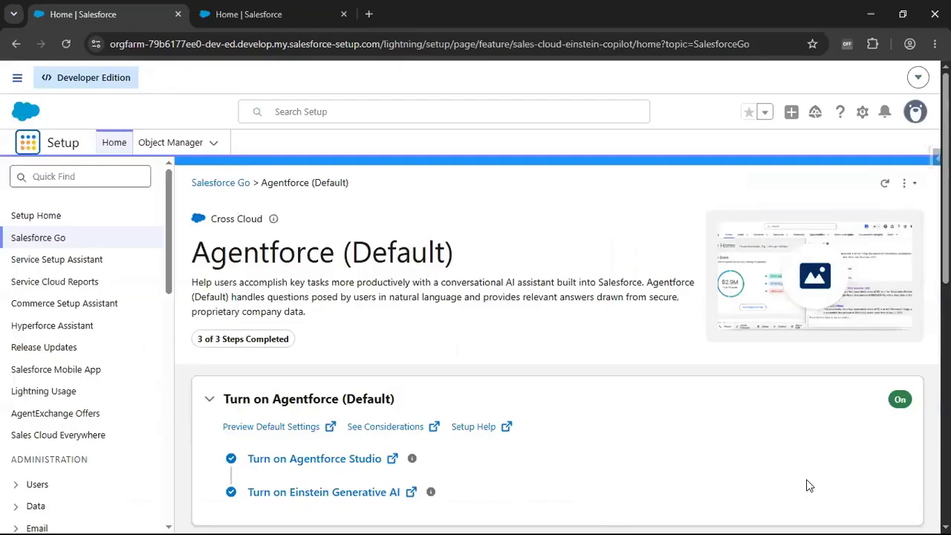
pyautogui.click(274, 10)
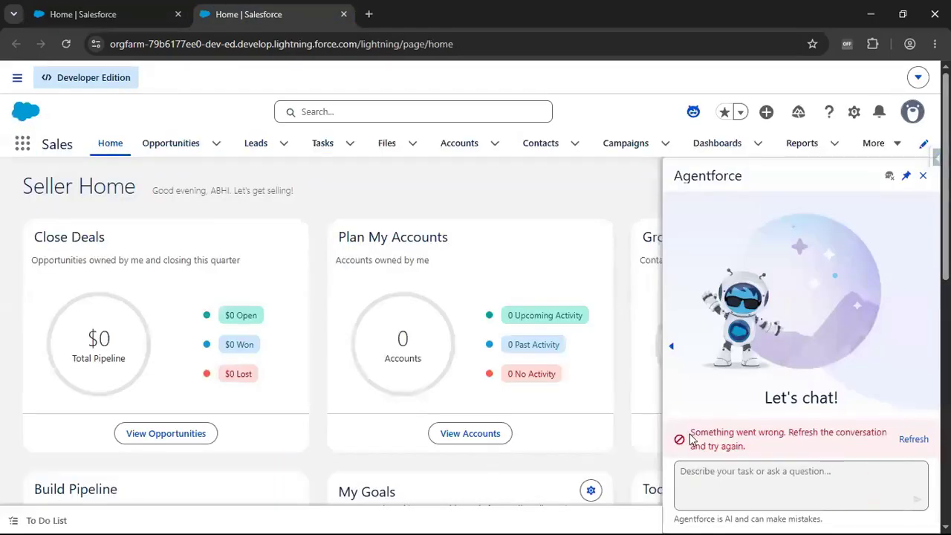
pyautogui.moveTo(691, 435); pyautogui.dragTo(770, 458)
pyautogui.click(770, 458)
# Find Agentforce Agents in Setup and open the Agentforce (Default) agent's details in a new browser tab.
pyautogui.click(100, 18)
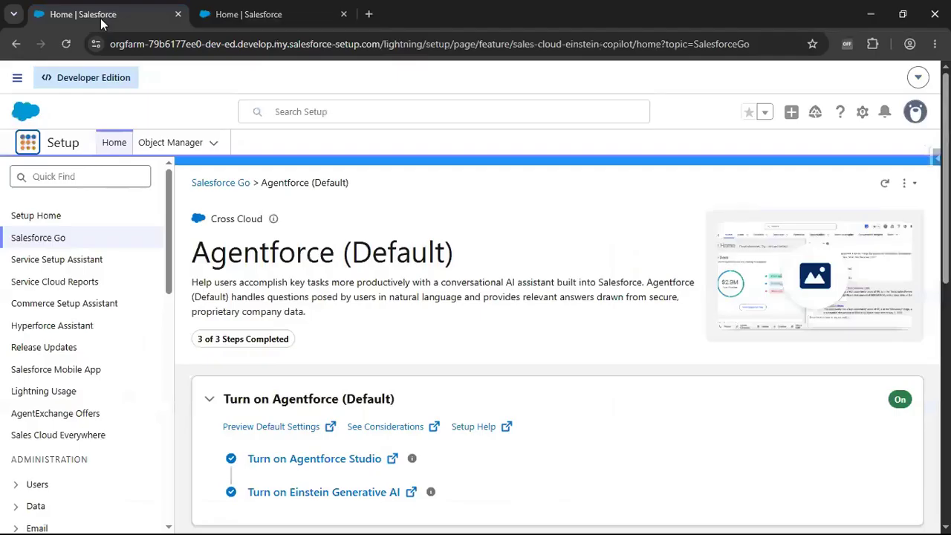
pyautogui.click(63, 177)
pyautogui.write('Ag')
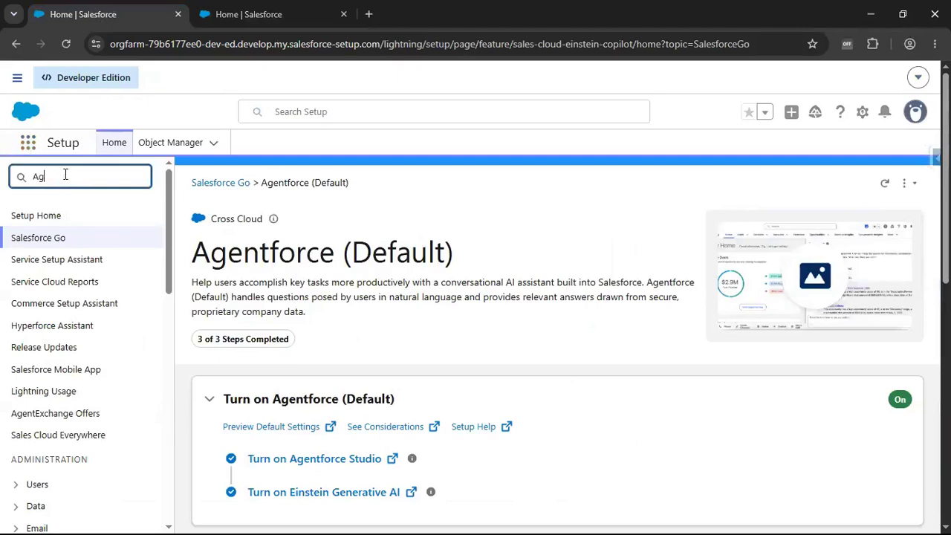
pyautogui.write('entforce Agents')
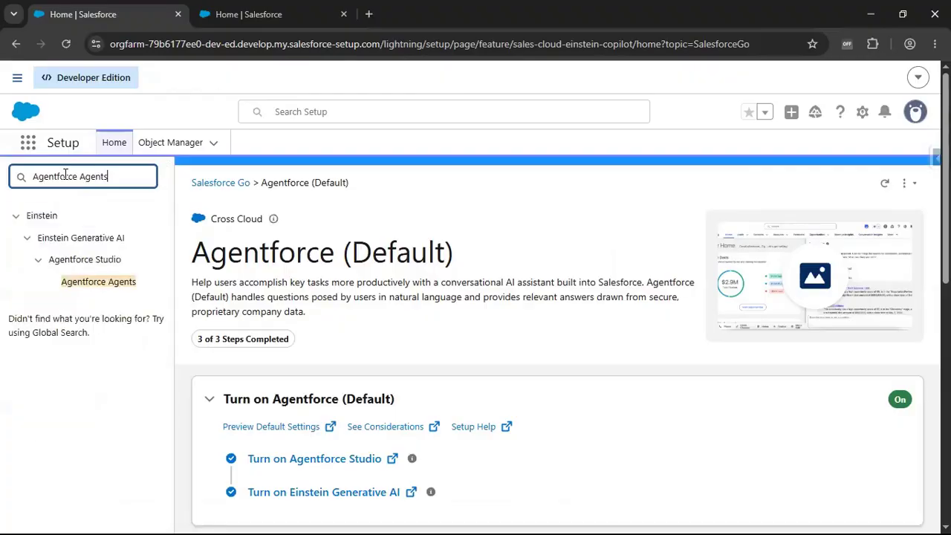
pyautogui.click(85, 286)
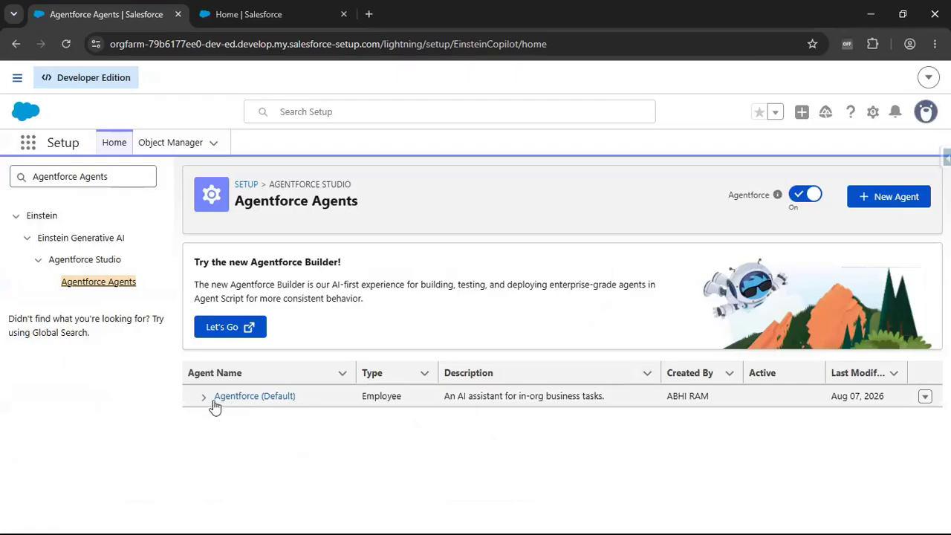
pyautogui.click(259, 404)
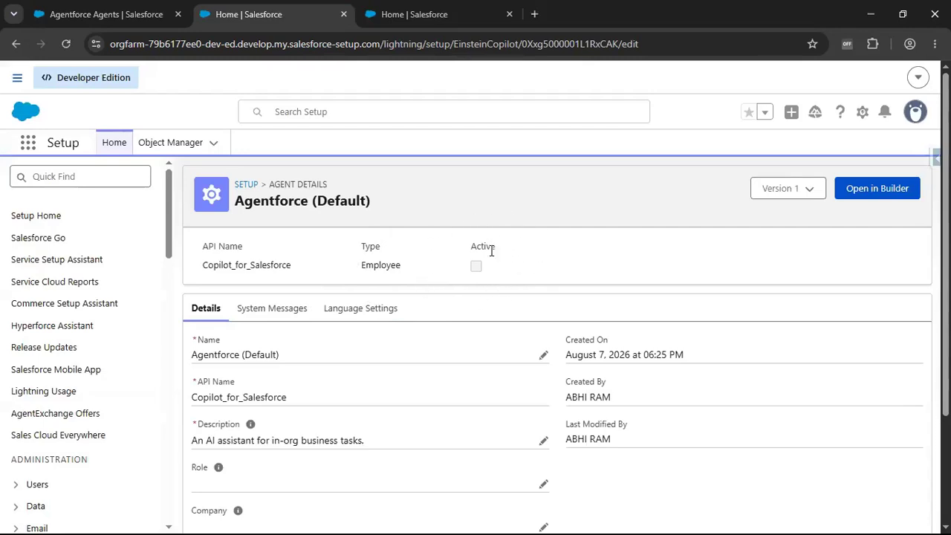
# Revisit the agents list and the Sales app's Agentforce chat, and return to the Agentforce (Default) agent details.
pyautogui.click(138, 22)
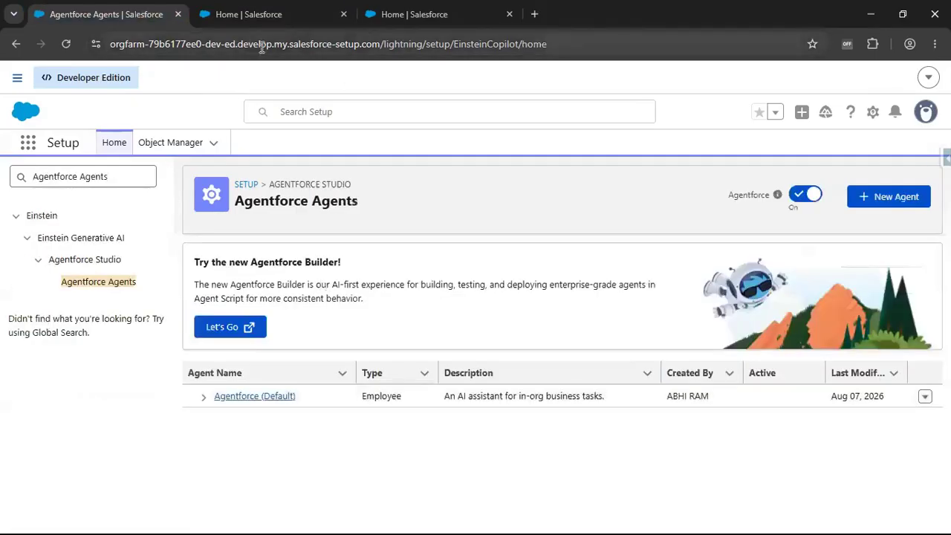
pyautogui.click(438, 16)
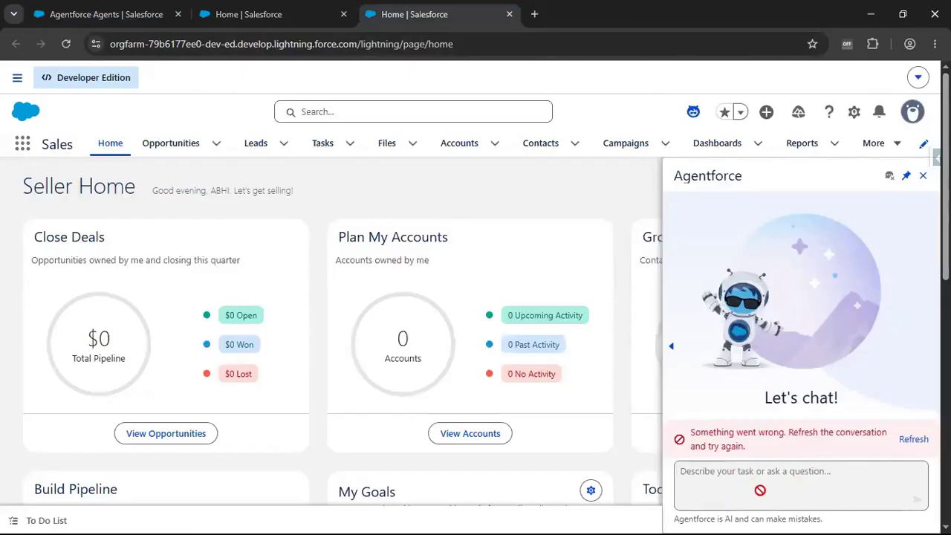
pyautogui.click(154, 18)
pyautogui.click(263, 18)
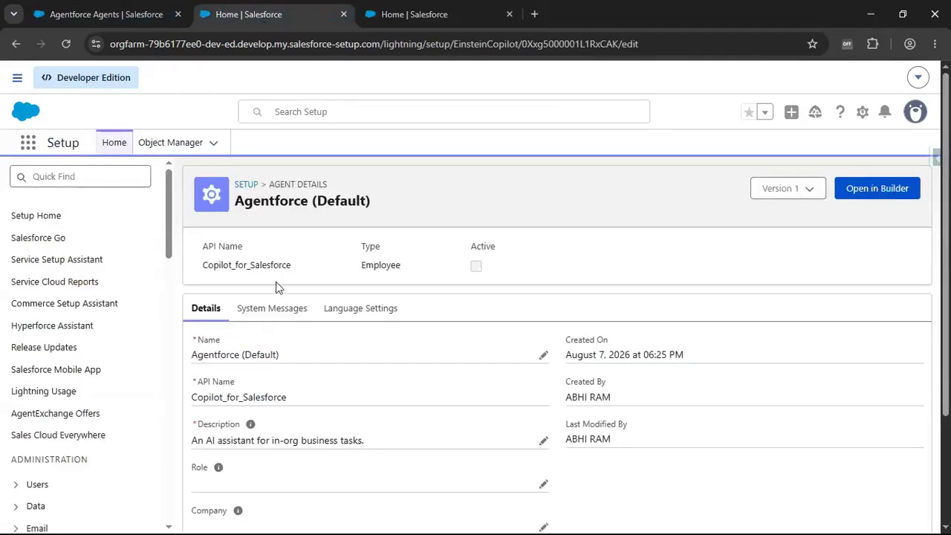
# Open the Agentforce (Default) agent in Agentforce Builder, dismiss the tour, and activate Version 1, ignoring the configuration issues.
pyautogui.click(881, 197)
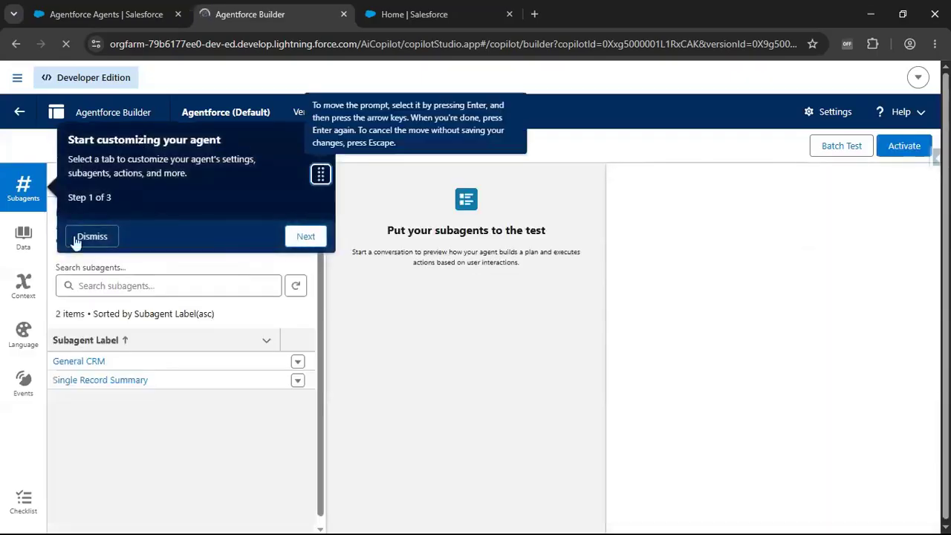
pyautogui.click(90, 238)
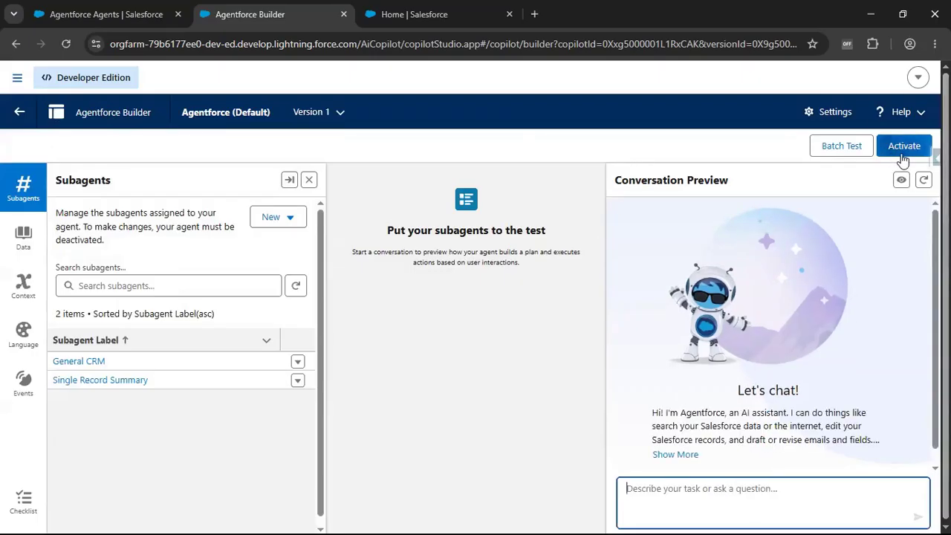
pyautogui.click(903, 147)
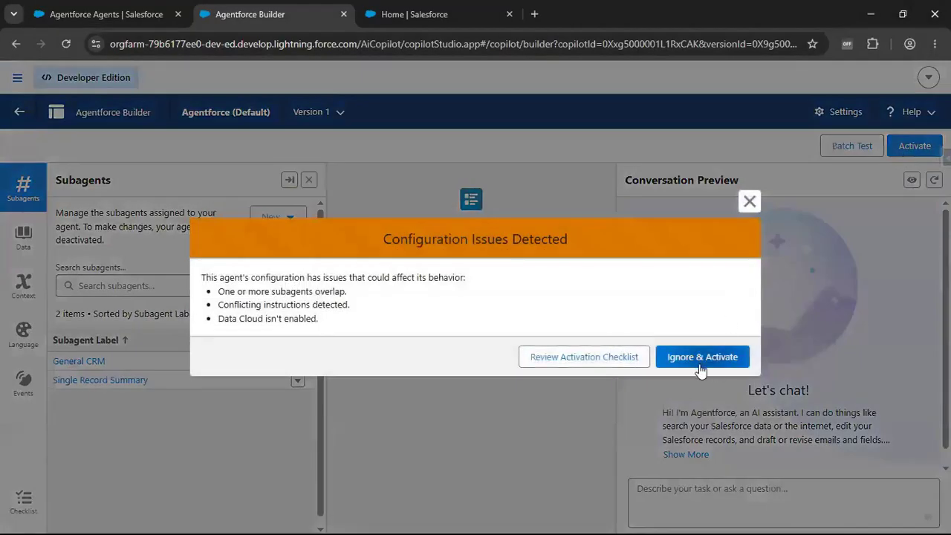
pyautogui.click(701, 358)
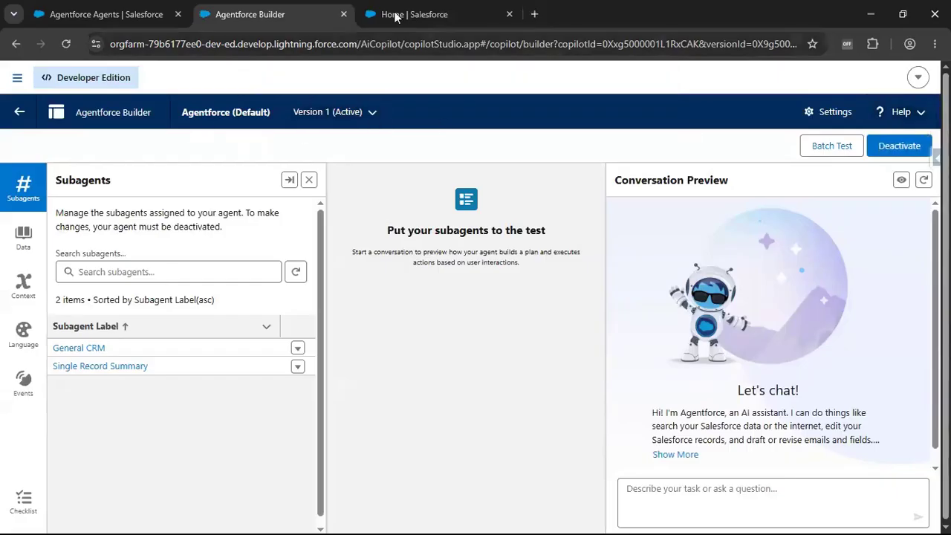
# Return to the Sales app, reload the home page, and reopen the Agentforce chat.
pyautogui.click(433, 17)
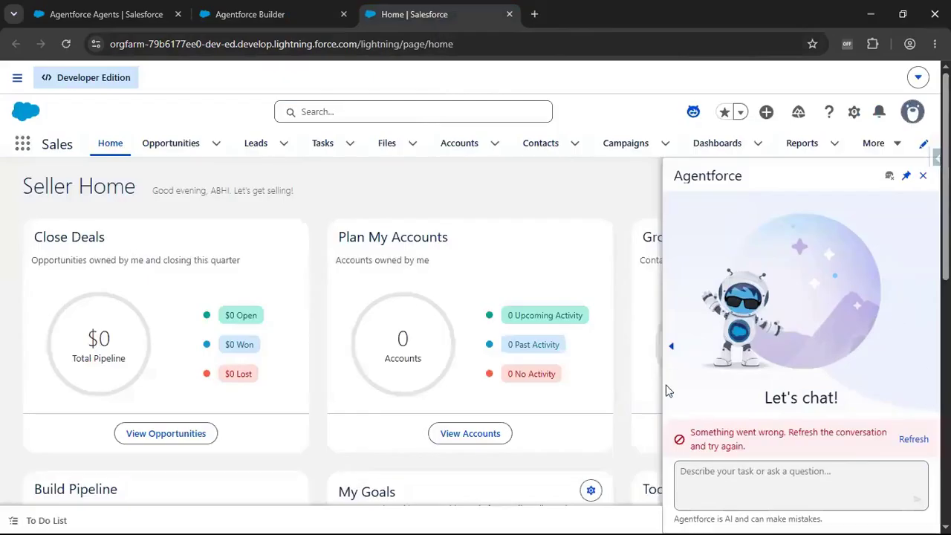
pyautogui.moveTo(690, 431); pyautogui.dragTo(803, 457)
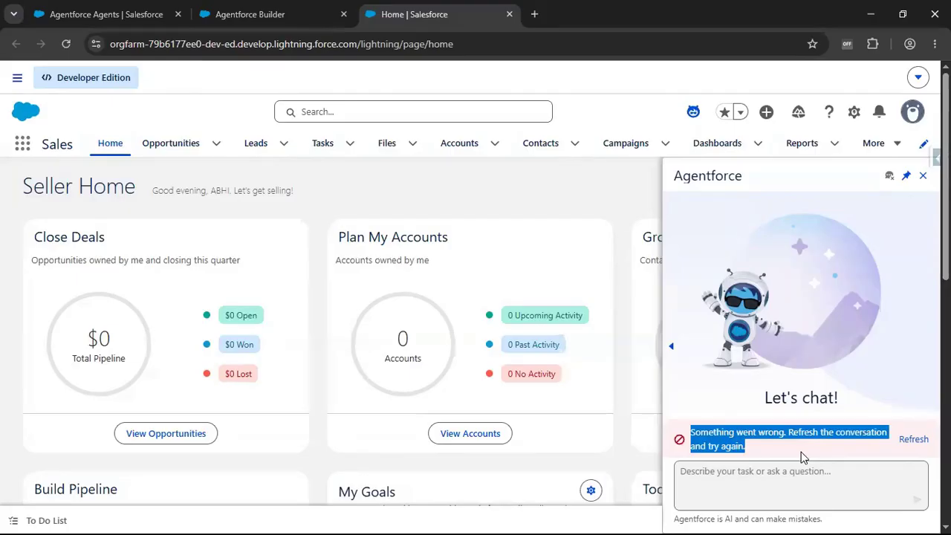
pyautogui.click(802, 451)
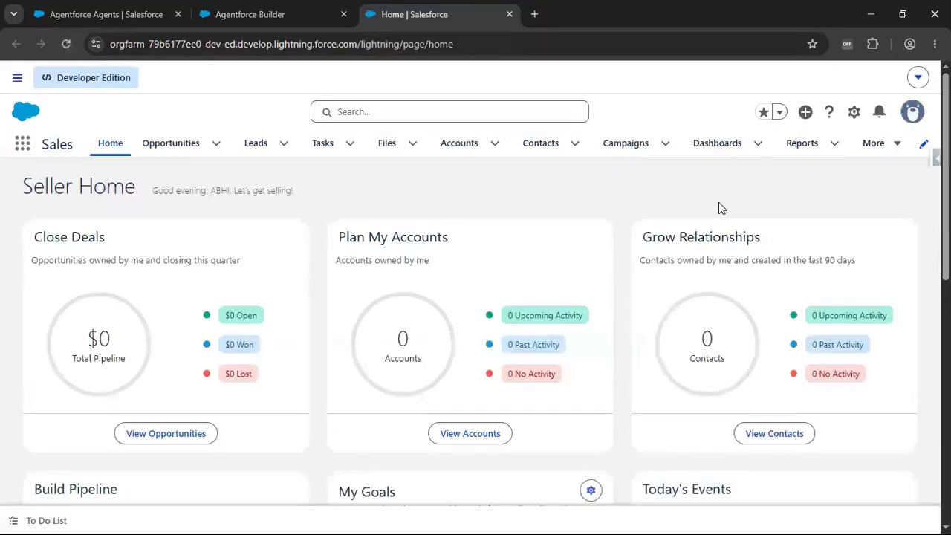
pyautogui.click(694, 113)
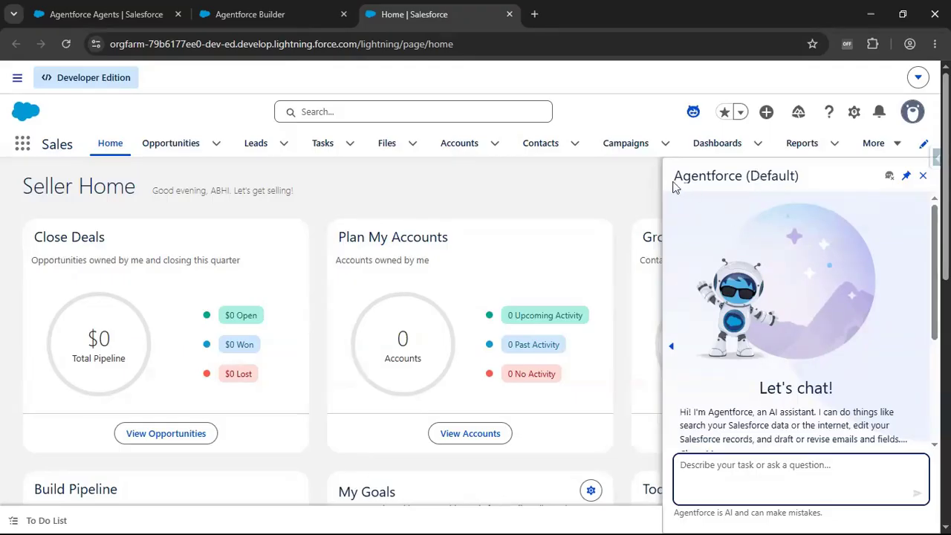
# Revisit Agentforce Builder and the Agentforce Agents list, and return to the Sales app's Agentforce chat.
pyautogui.click(273, 17)
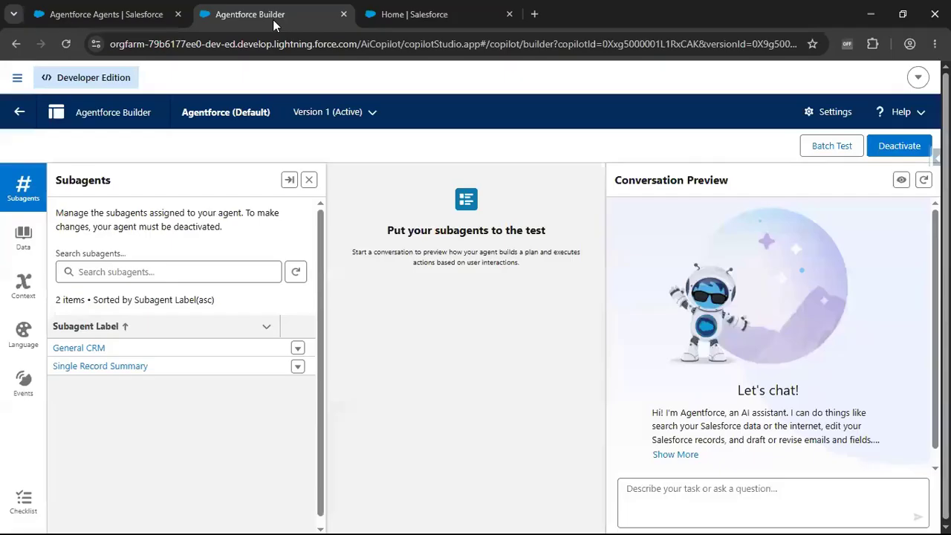
pyautogui.click(146, 17)
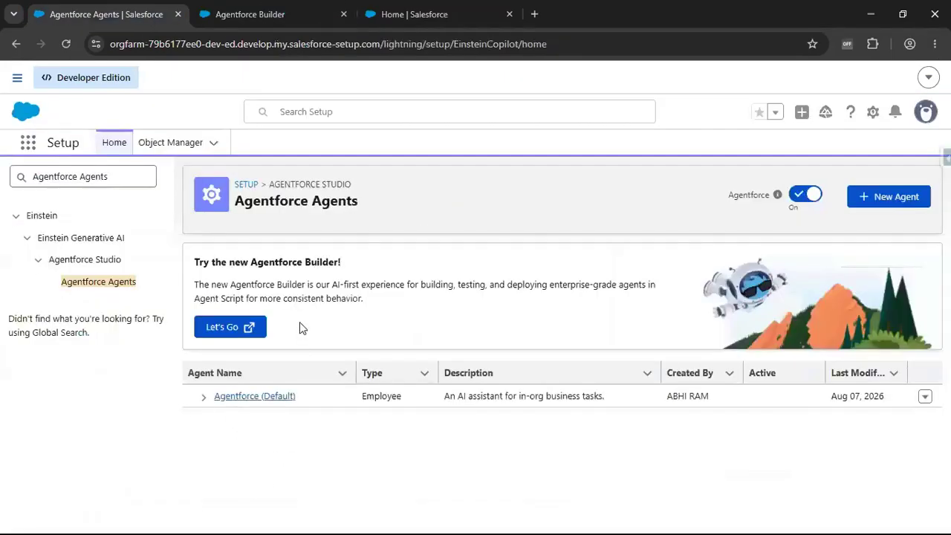
pyautogui.click(422, 16)
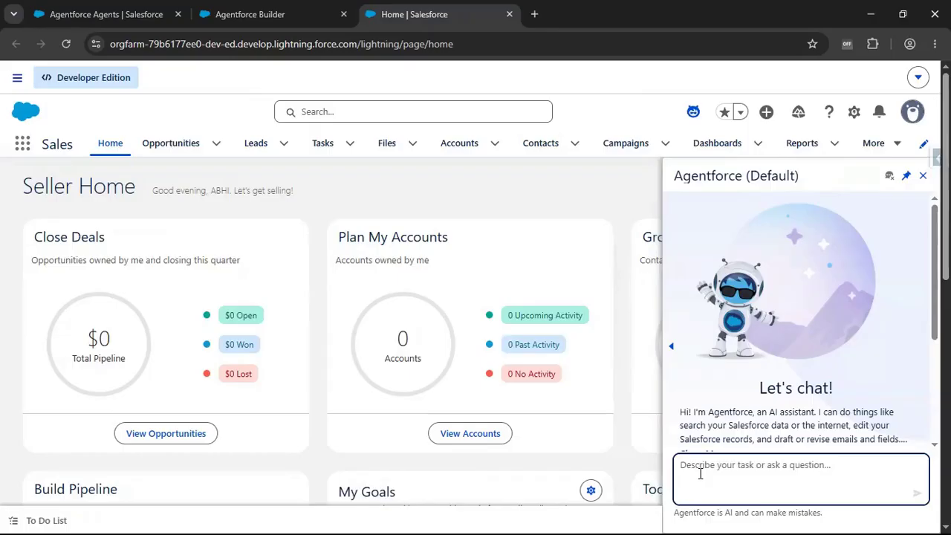
# Ask the Agentforce chat "Find the latest created Account Details" and check the account owner in its reply.
pyautogui.write('Find the latest created')
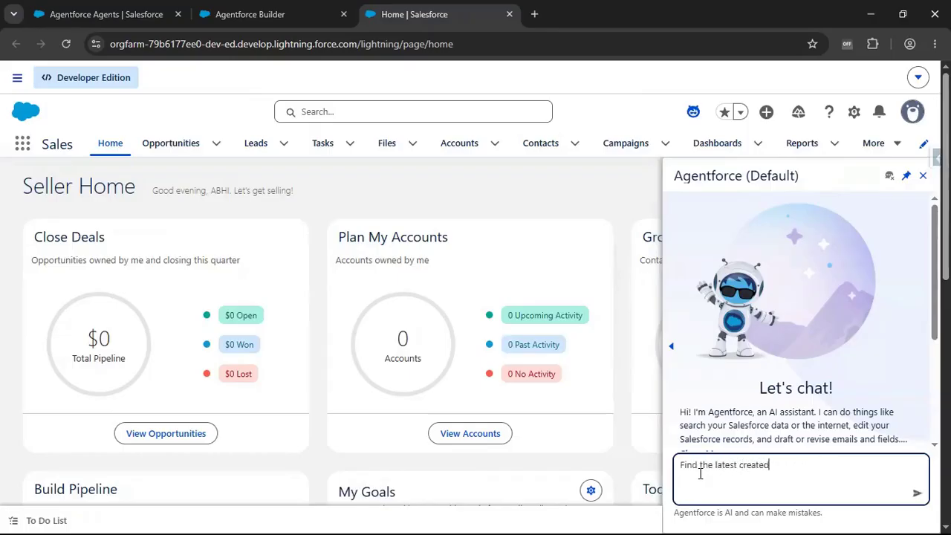
pyautogui.write(' Account Details')
pyautogui.press('Return')
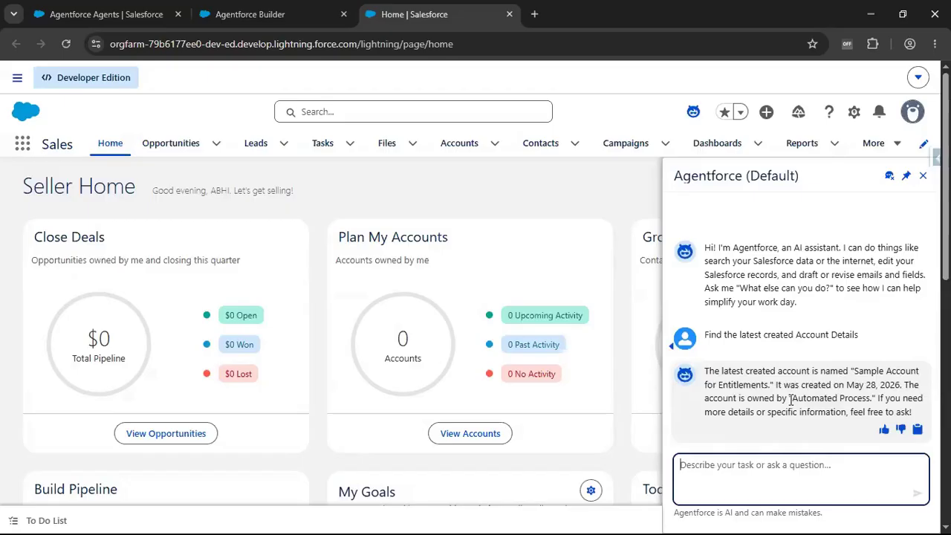
pyautogui.moveTo(792, 398); pyautogui.dragTo(873, 400)
pyautogui.click(871, 399)
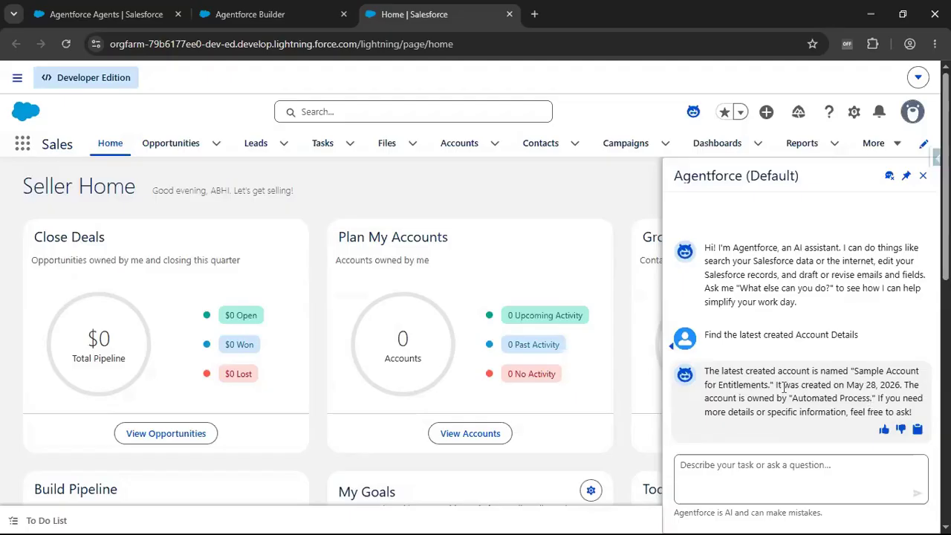
# Close the chat and start a new account in Accounts, named Test Account with the rating Hot.
pyautogui.click(458, 152)
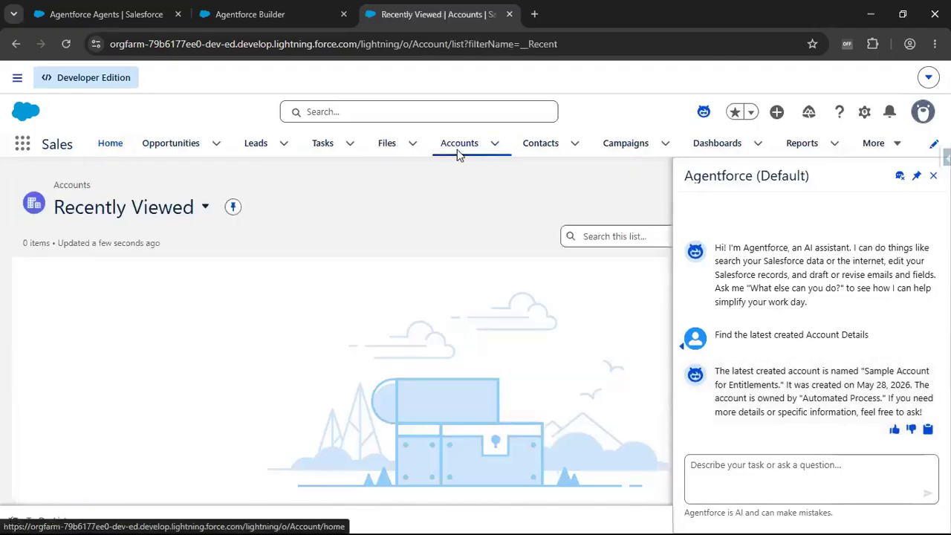
pyautogui.click(933, 175)
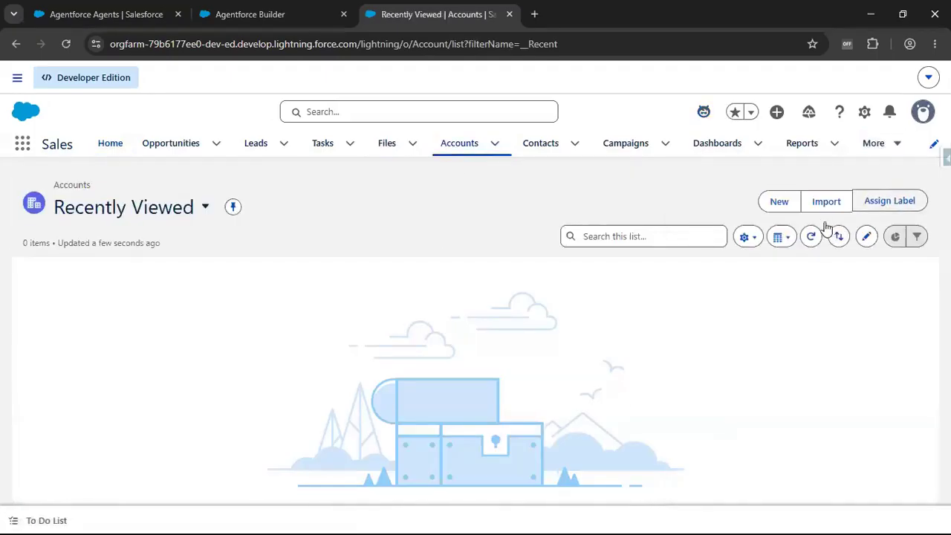
pyautogui.click(782, 204)
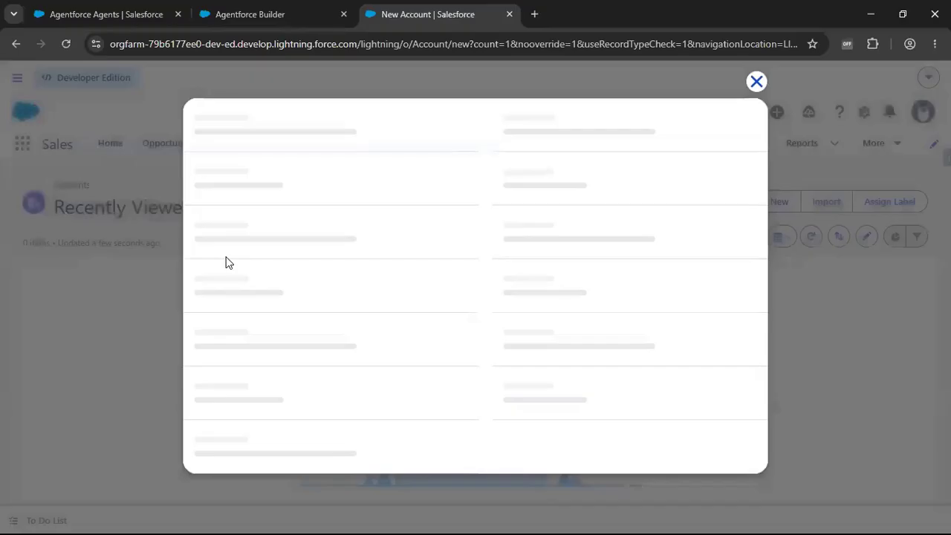
pyautogui.click(245, 275)
pyautogui.write('Te')
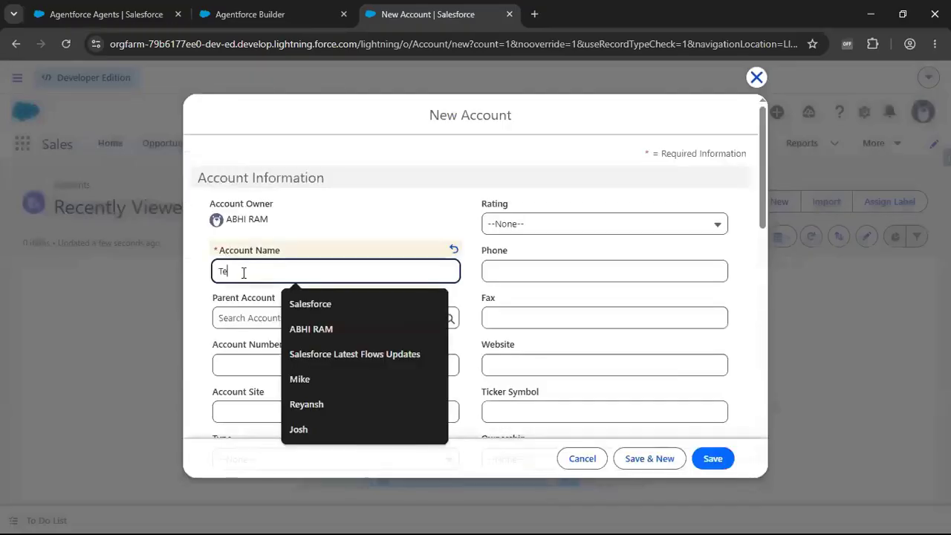
pyautogui.write('st Account')
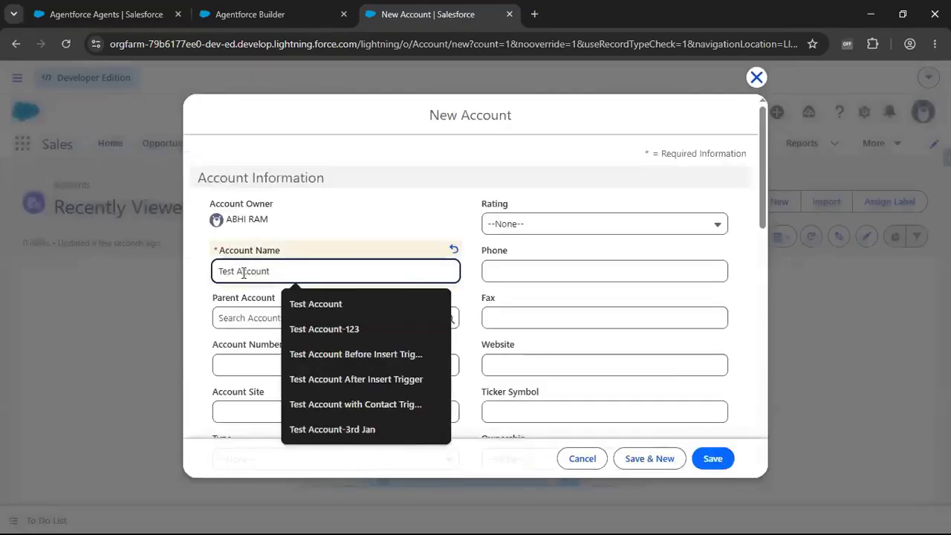
pyautogui.click(581, 222)
pyautogui.click(573, 232)
pyautogui.click(571, 231)
pyautogui.click(558, 273)
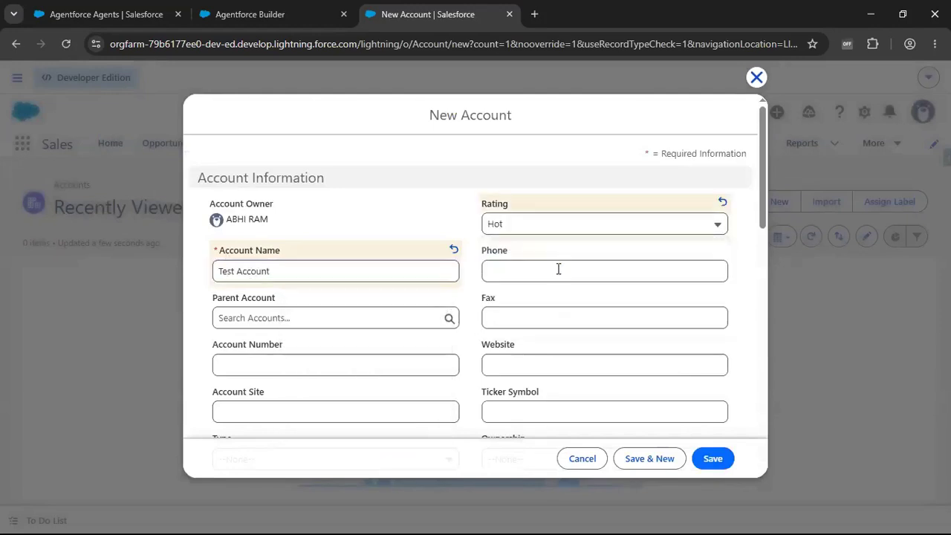
# Set the new account's industry to Banking and annual revenue to 5,600,000,000, and save the account.
pyautogui.scroll(-3, 311, 357)
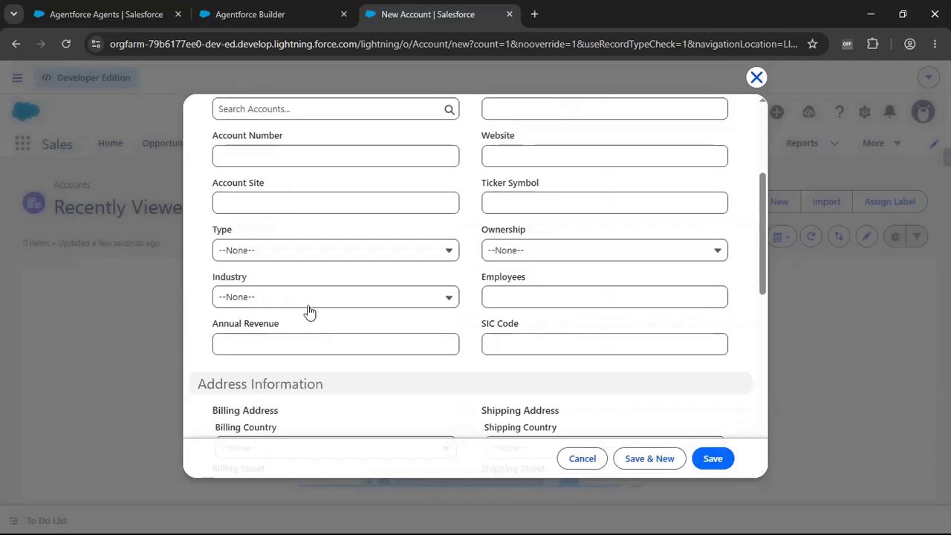
pyautogui.click(310, 303)
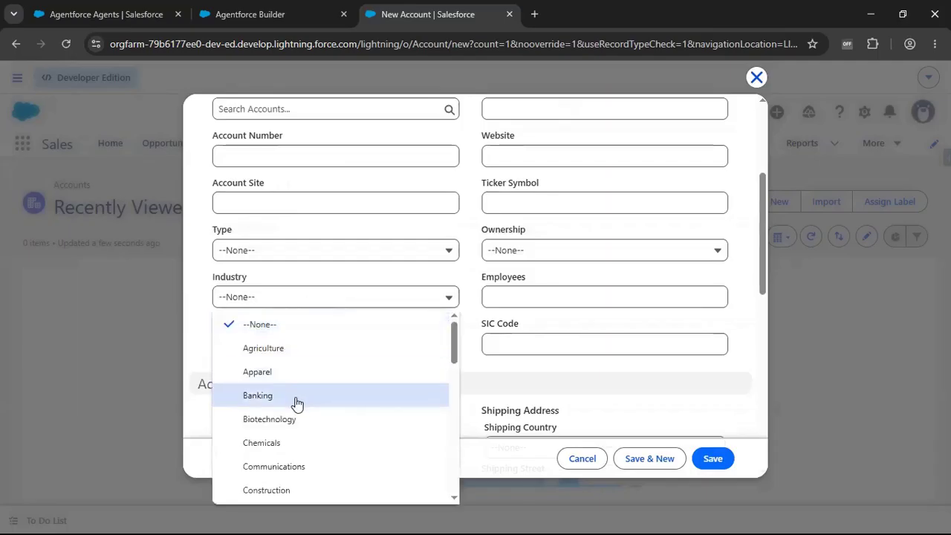
pyautogui.click(296, 402)
pyautogui.click(305, 342)
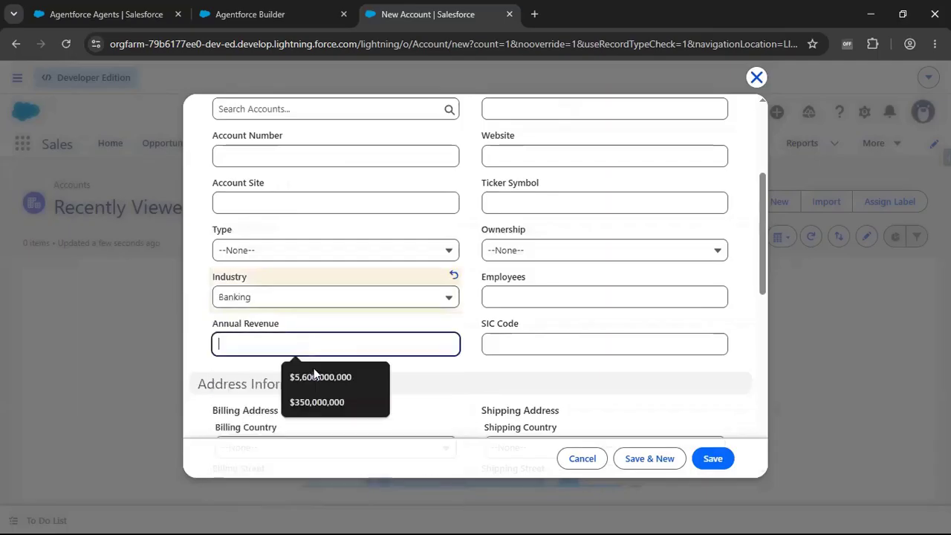
pyautogui.click(316, 377)
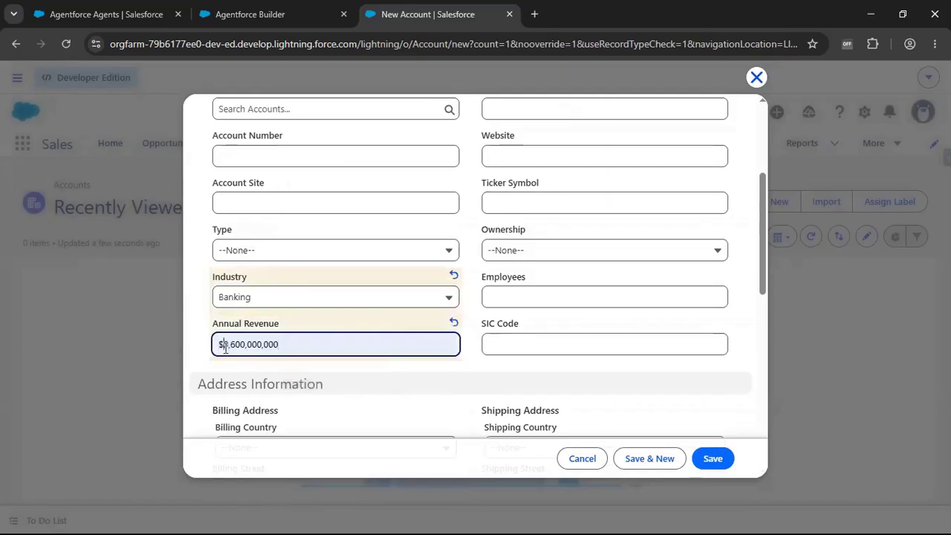
pyautogui.click(226, 346)
pyautogui.press('BackSpace')
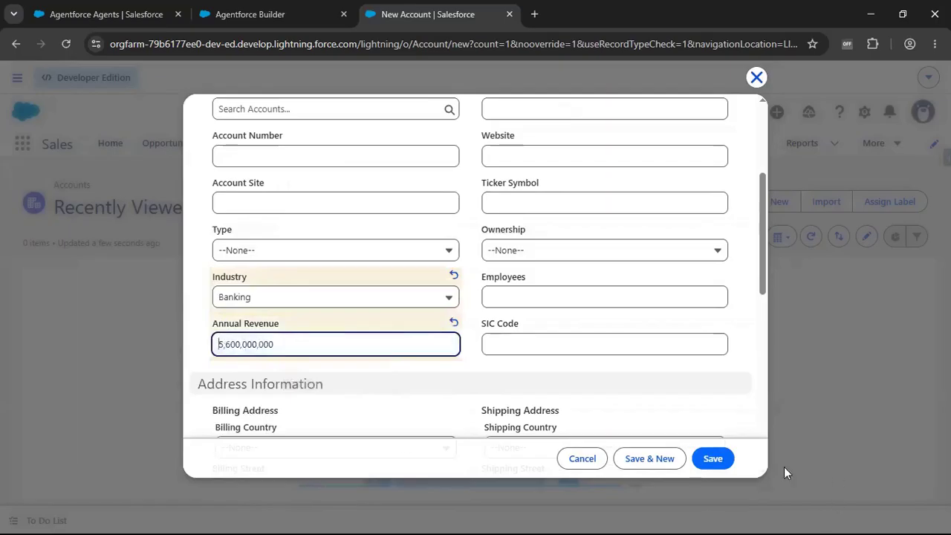
pyautogui.click(730, 462)
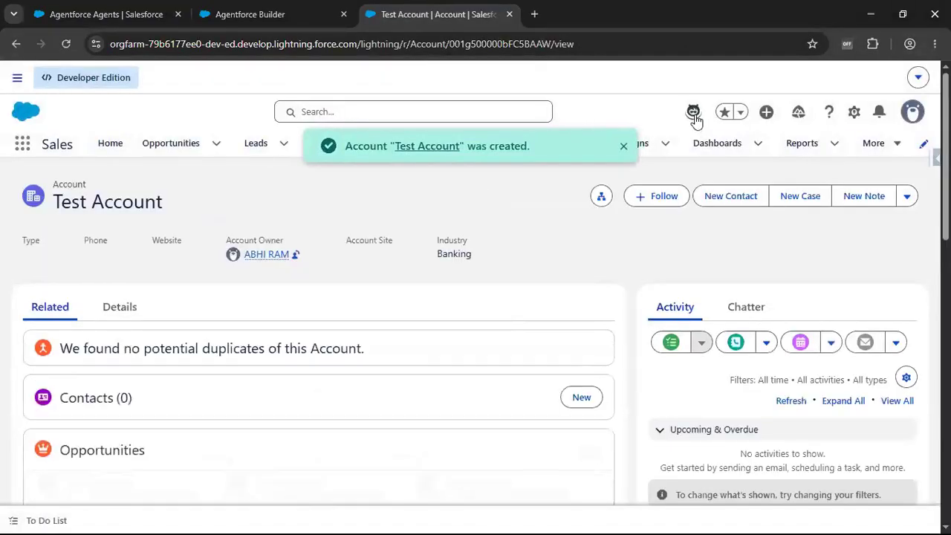
# Reopen the Agentforce chat on the Test Account record and resend the question "Find the latest created Account Details".
pyautogui.click(694, 113)
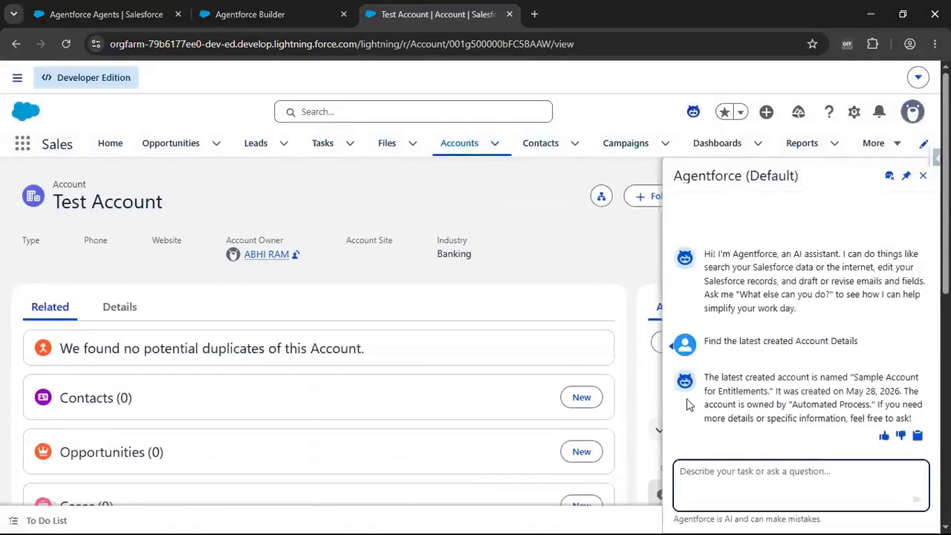
pyautogui.tripleClick(777, 349)
pyautogui.hotkey('ctrl', 'c')
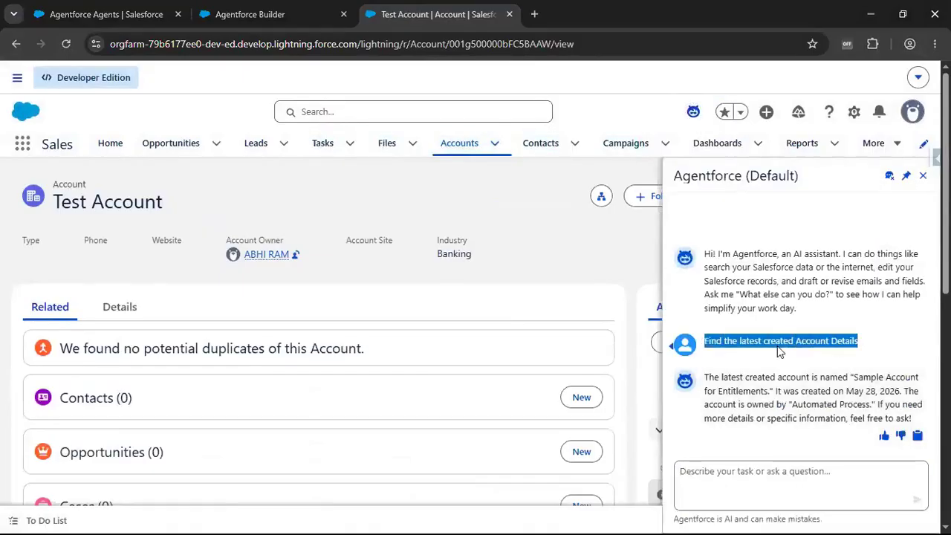
pyautogui.click(784, 472)
pyautogui.hotkey('ctrl', 'v')
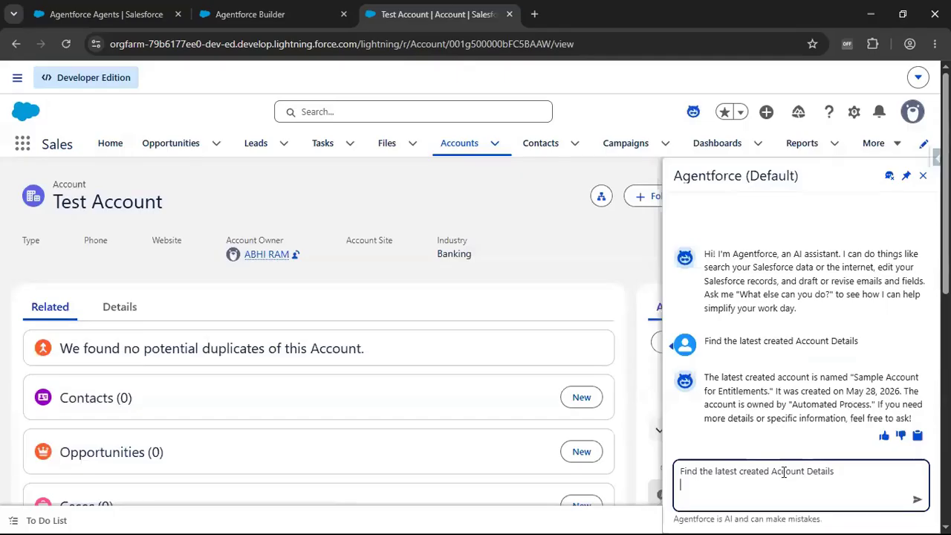
pyautogui.press('BackSpace')
pyautogui.press('Return')
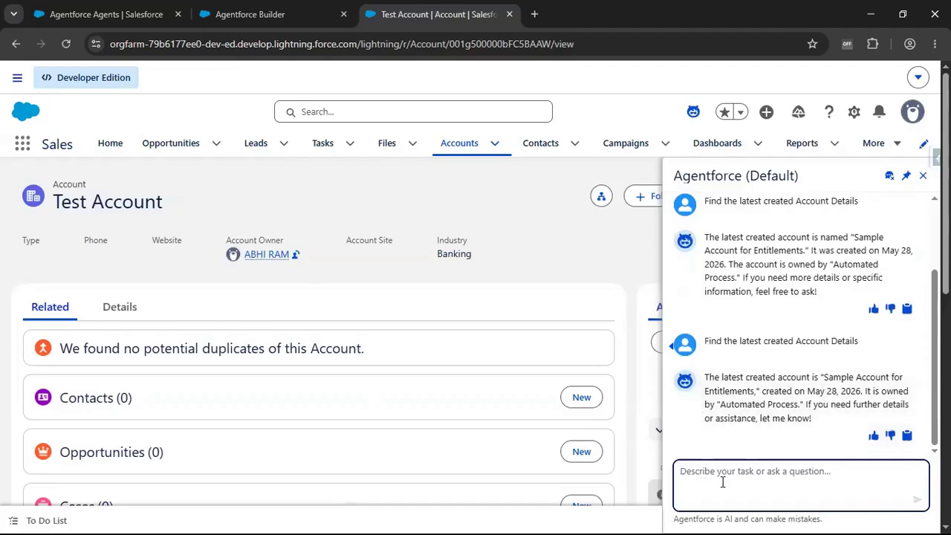
# Ask the Agentforce chat "Search the latest created Case Details".
pyautogui.write('Search the latest cr')
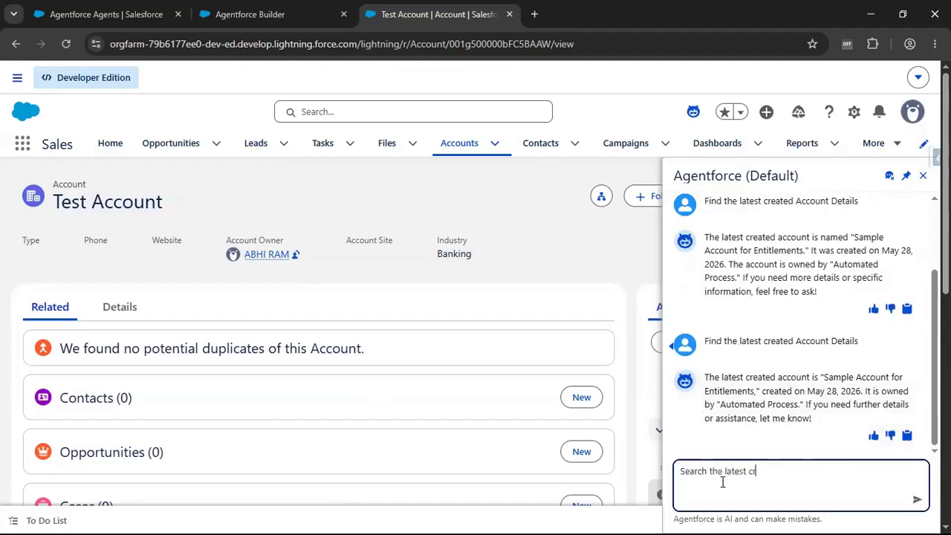
pyautogui.write('eated Case Details')
pyautogui.press('Return')
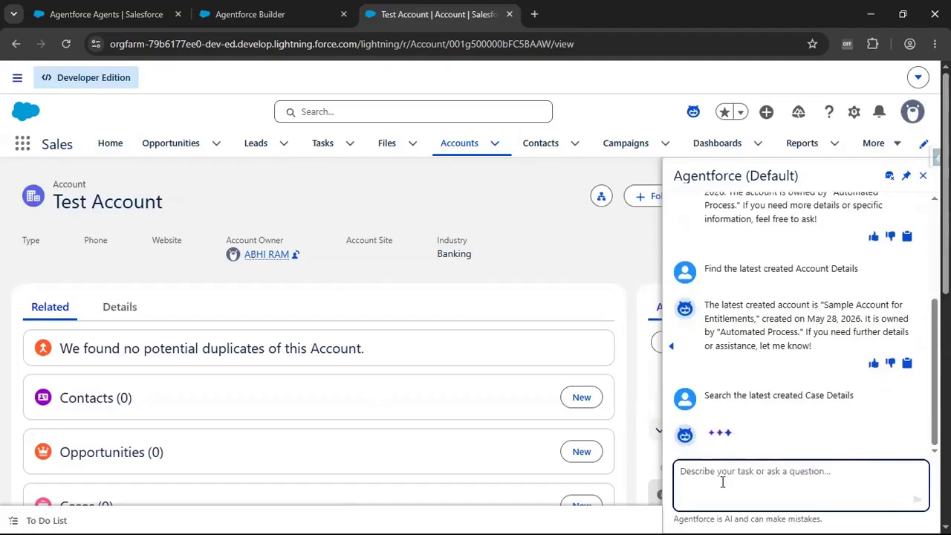